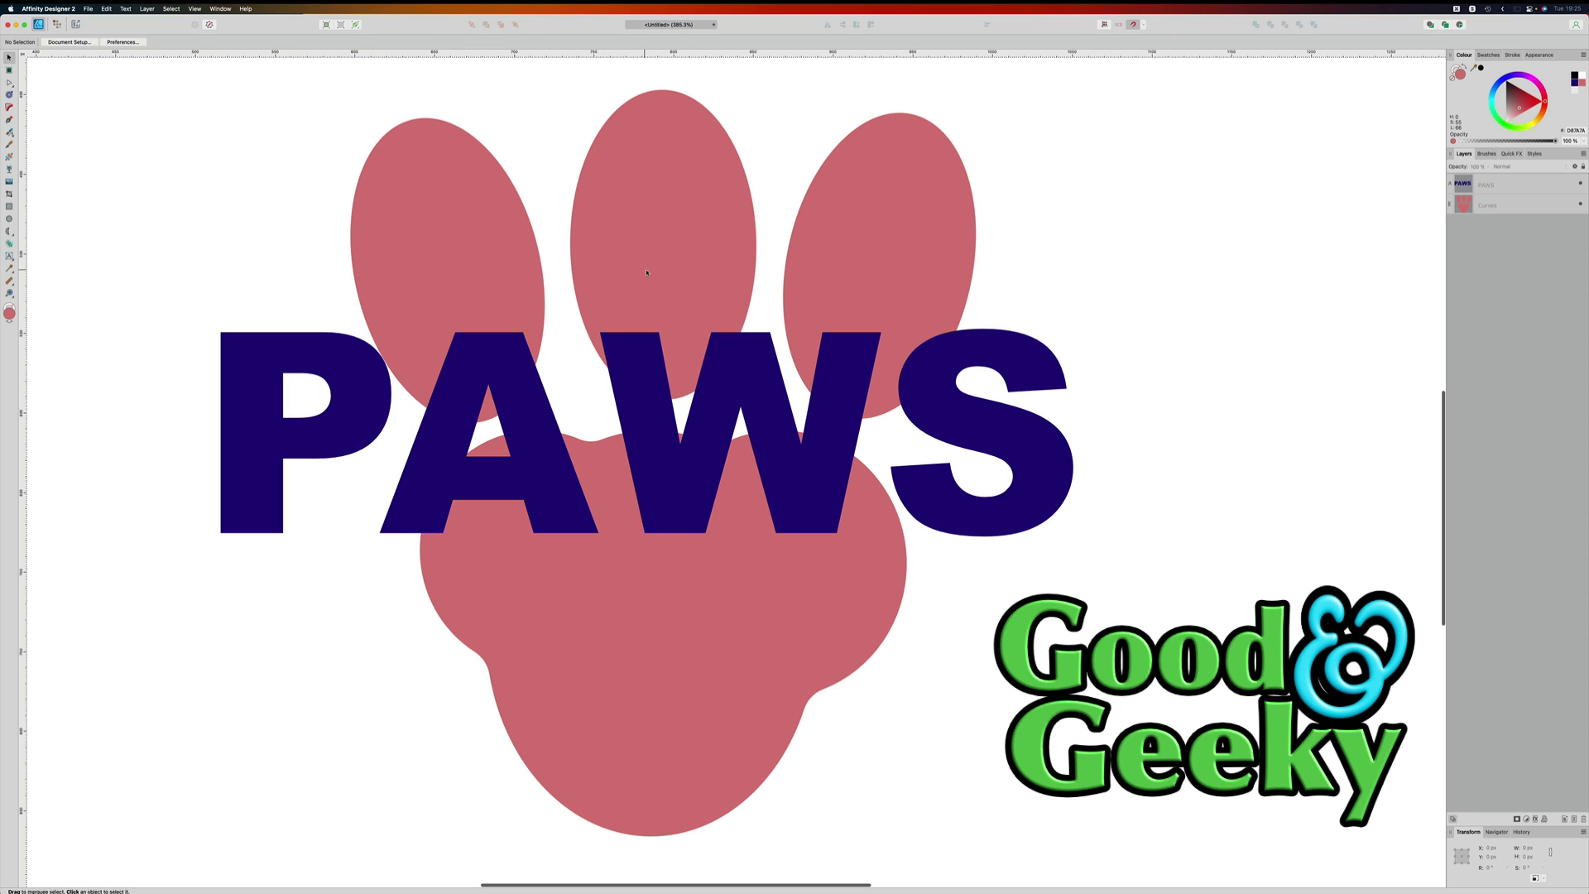
Step: Move the PAWS text slightly up and left so it is centred across the pink paw
{"action": "left_click_drag", "start_coordinate": [547, 332], "coordinate": [576, 345]}
{"action": "left_click_drag", "start_coordinate": [590, 551], "coordinate": [570, 528]}
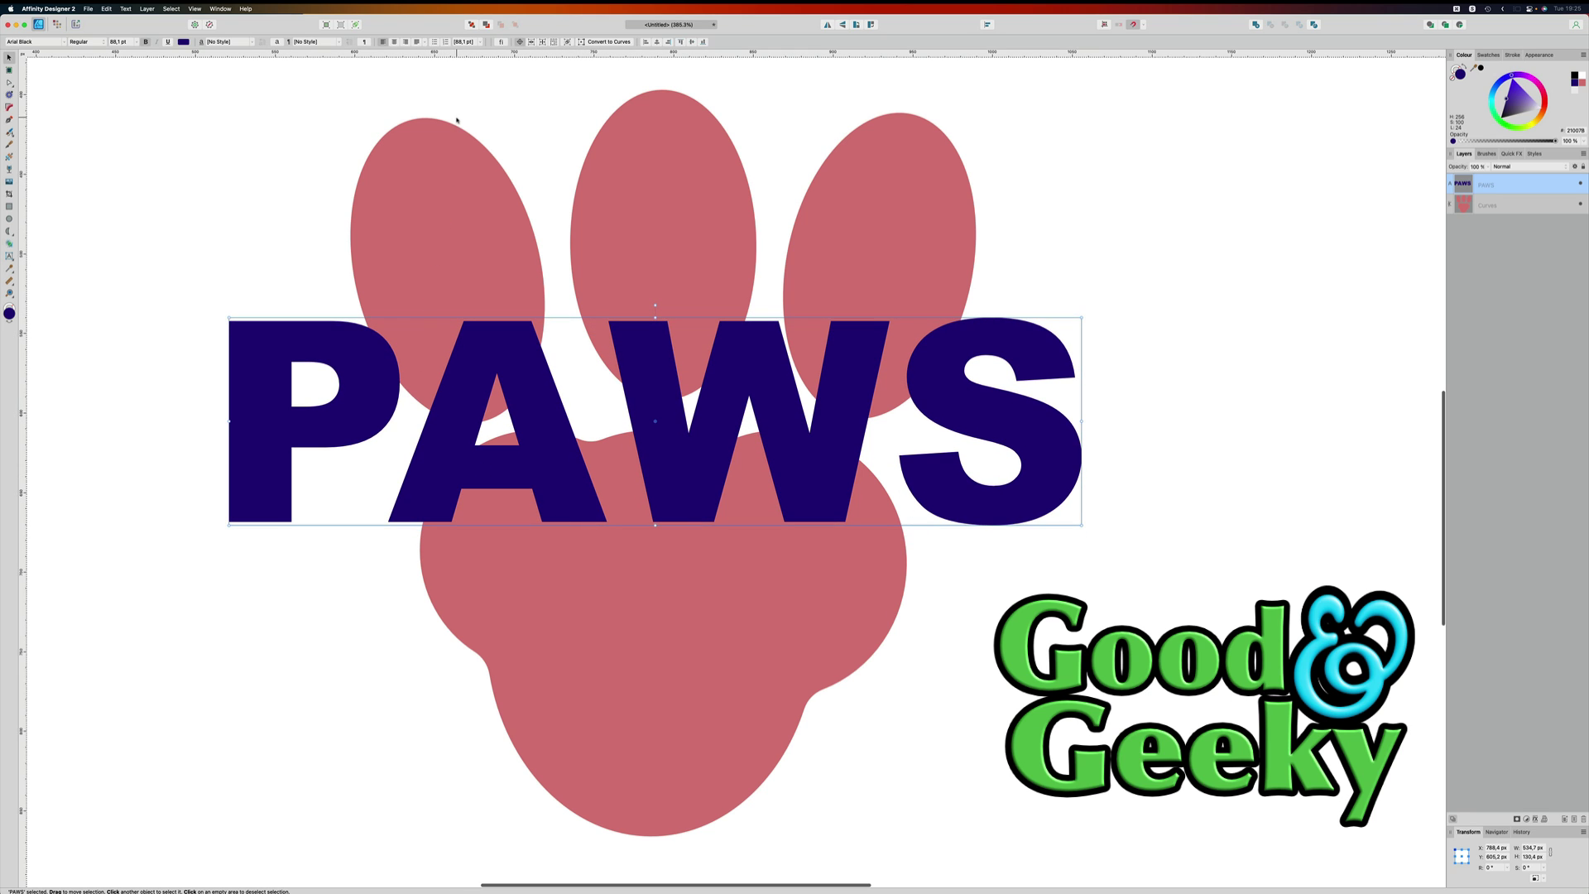
Step: Subtract the PAWS text from the paw curve, cutting letter-shaped holes in it
{"action": "left_click", "coordinate": [441, 143], "text": "shift"}
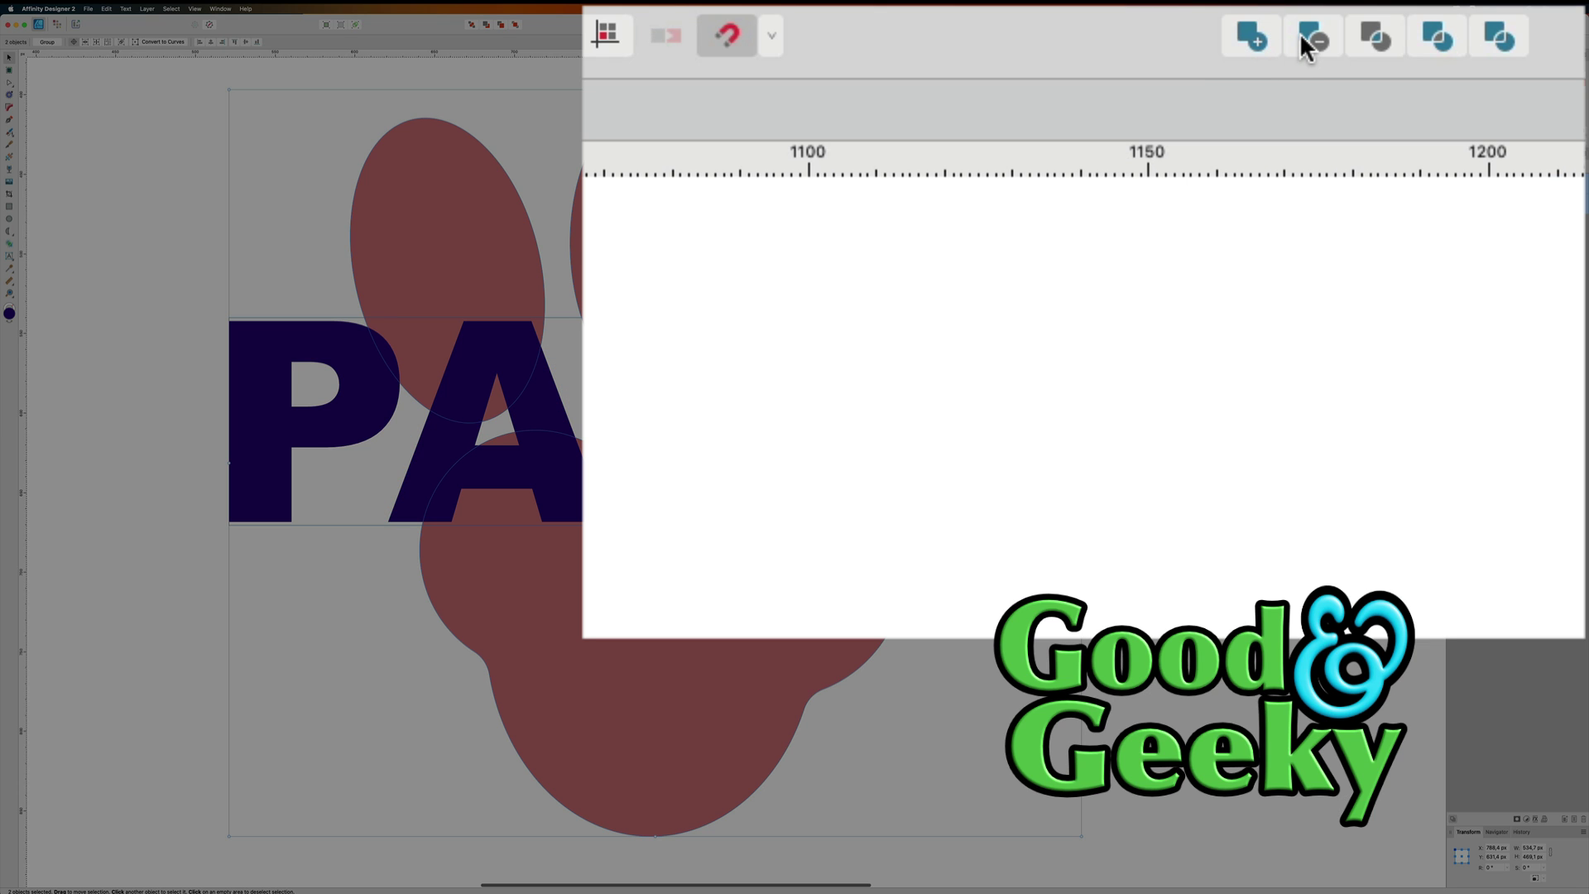
{"action": "left_click", "coordinate": [1304, 34]}
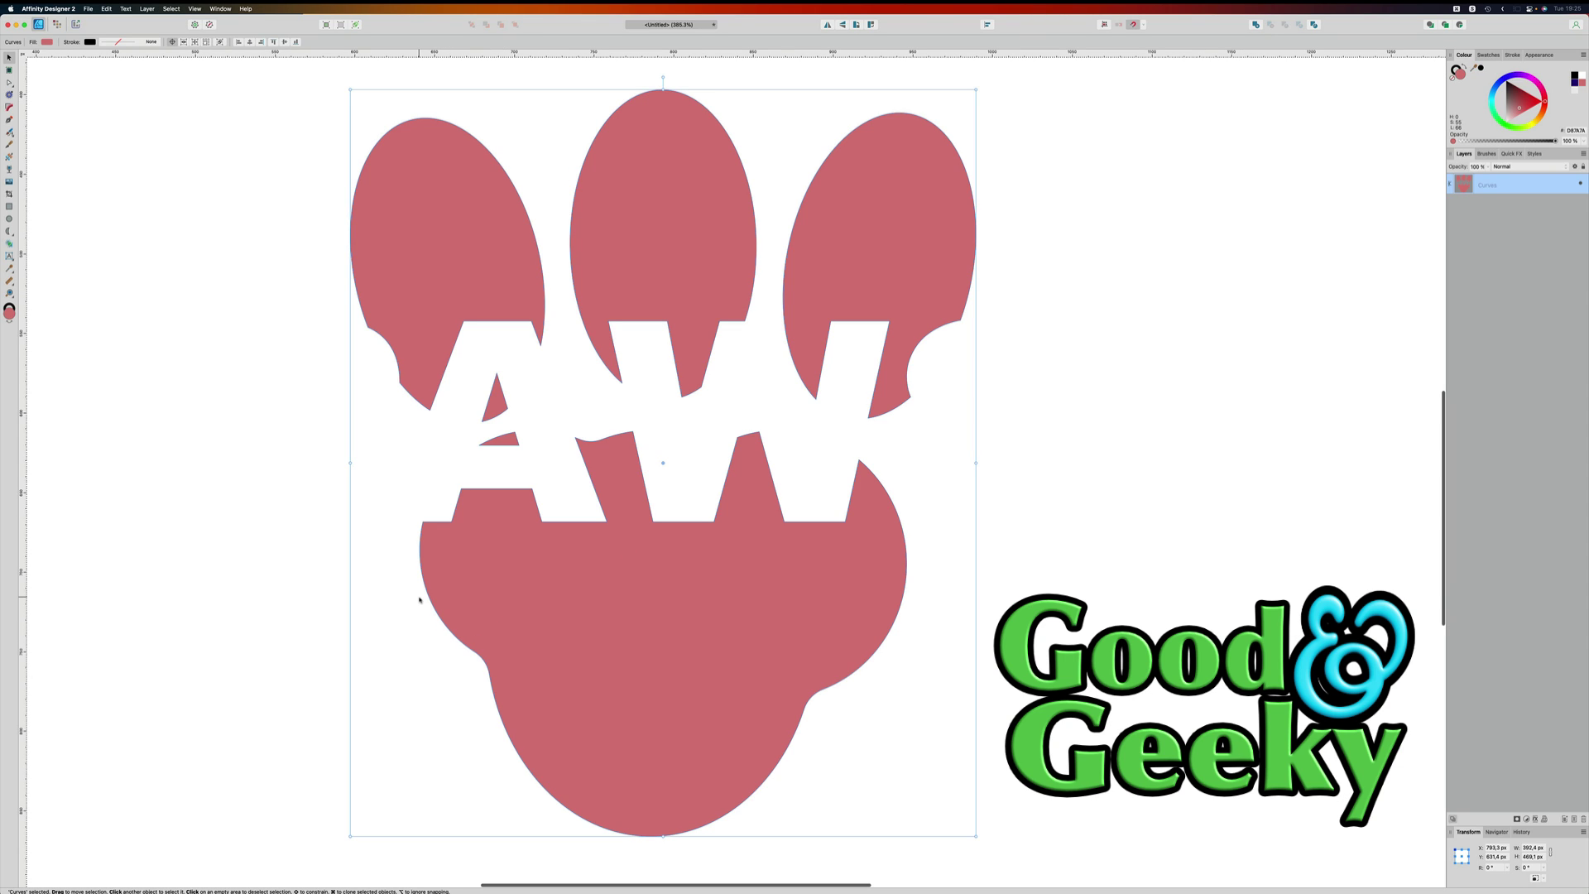
Step: Undo the subtraction, duplicate the PAWS text and paw, and select the duplicates
{"action": "key", "text": "super+z"}
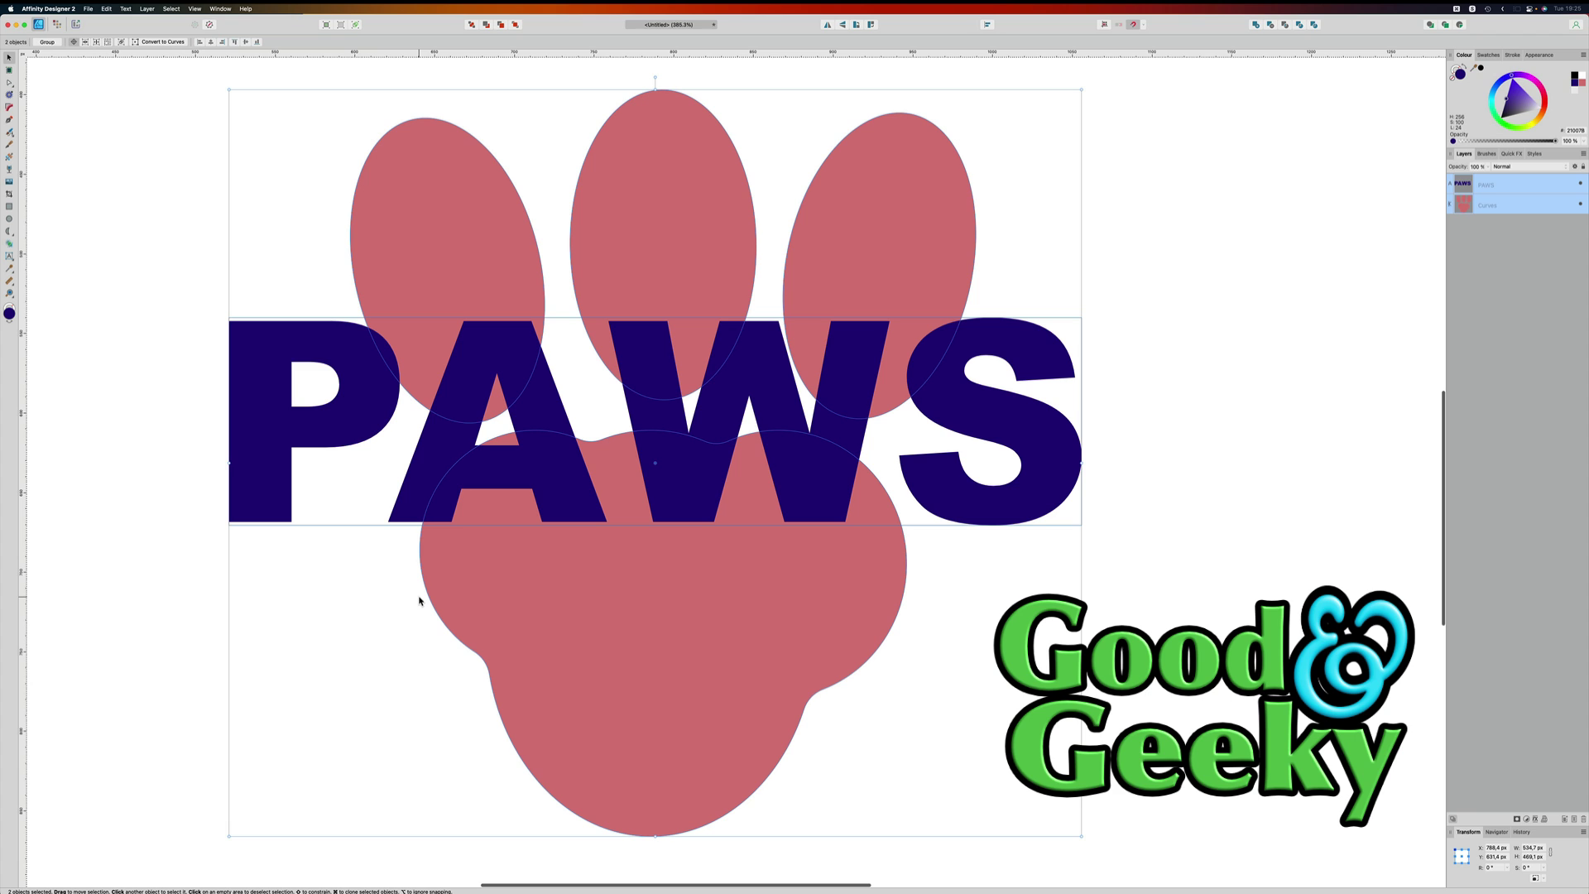
{"action": "key", "text": "super+j"}
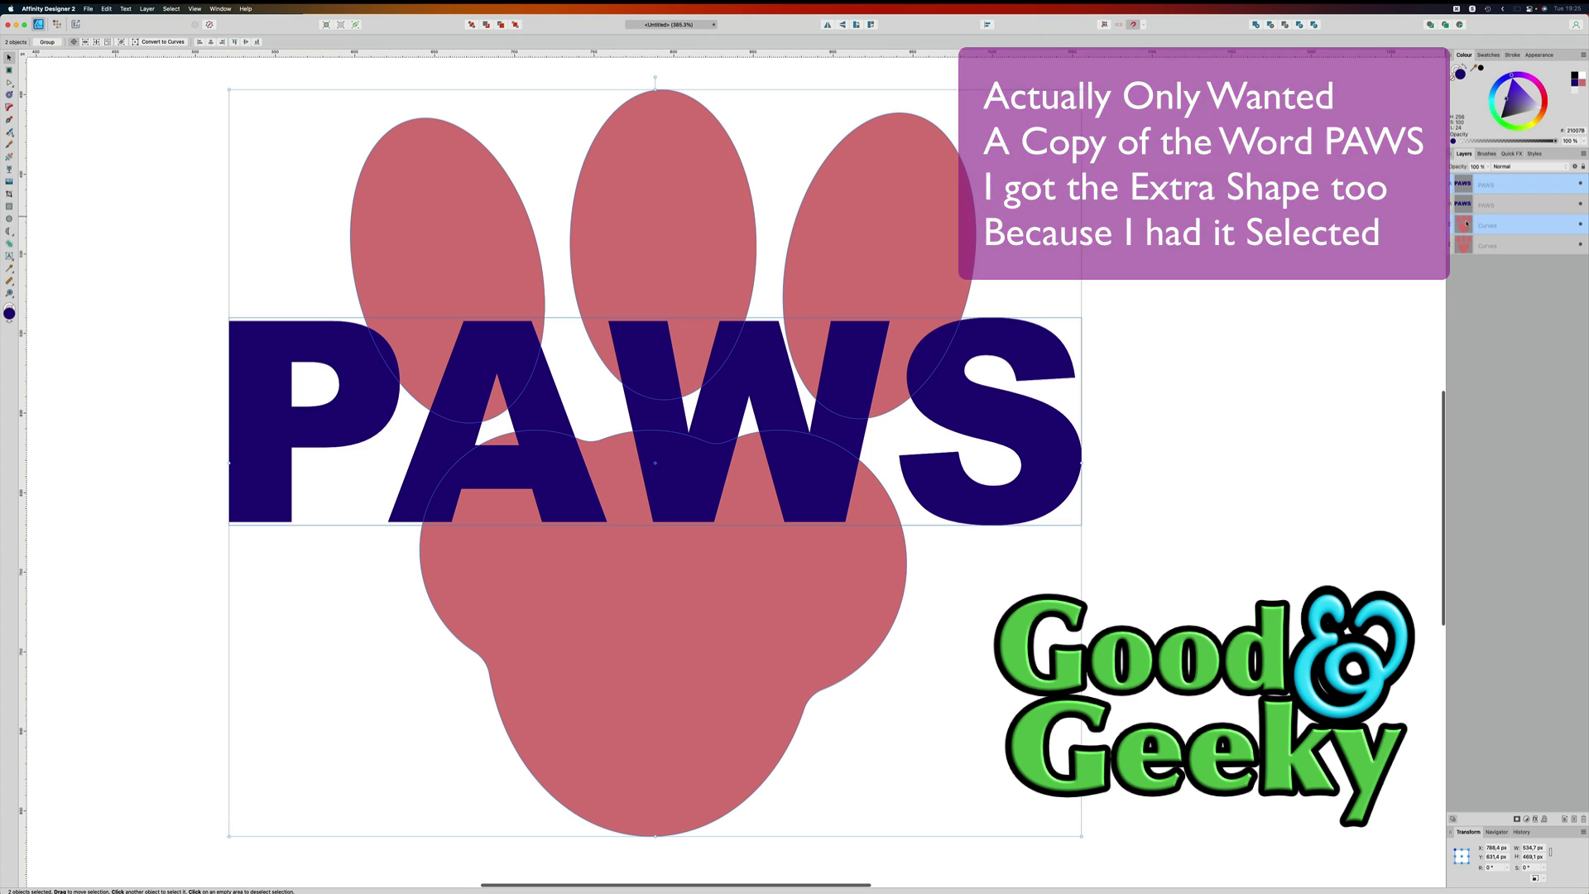
{"action": "left_click", "coordinate": [1506, 206]}
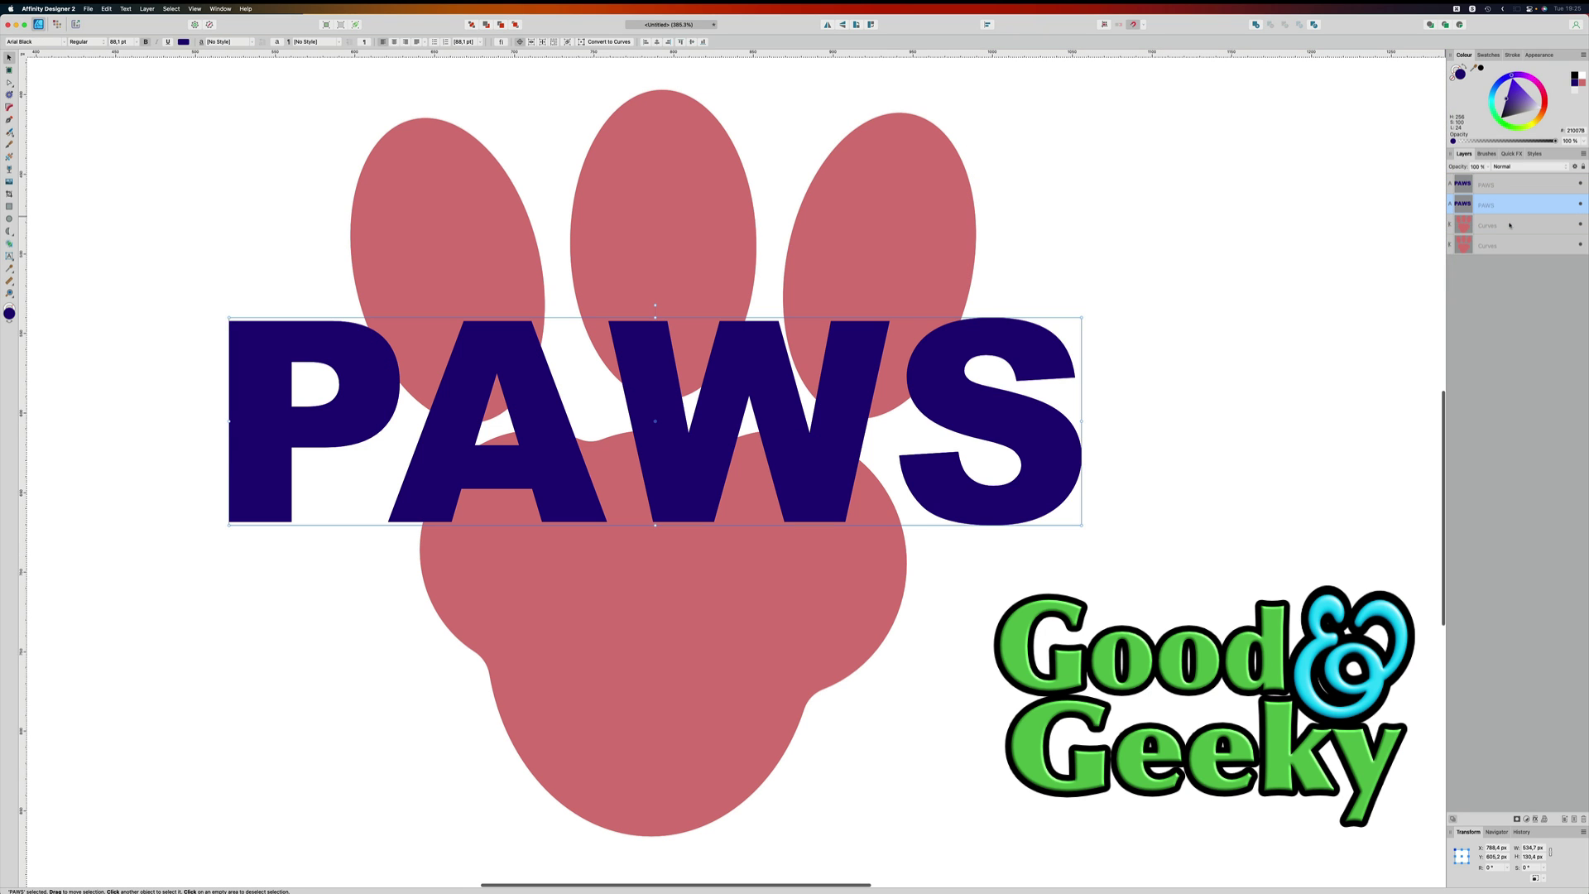
{"action": "left_click", "coordinate": [1509, 225], "text": "shift"}
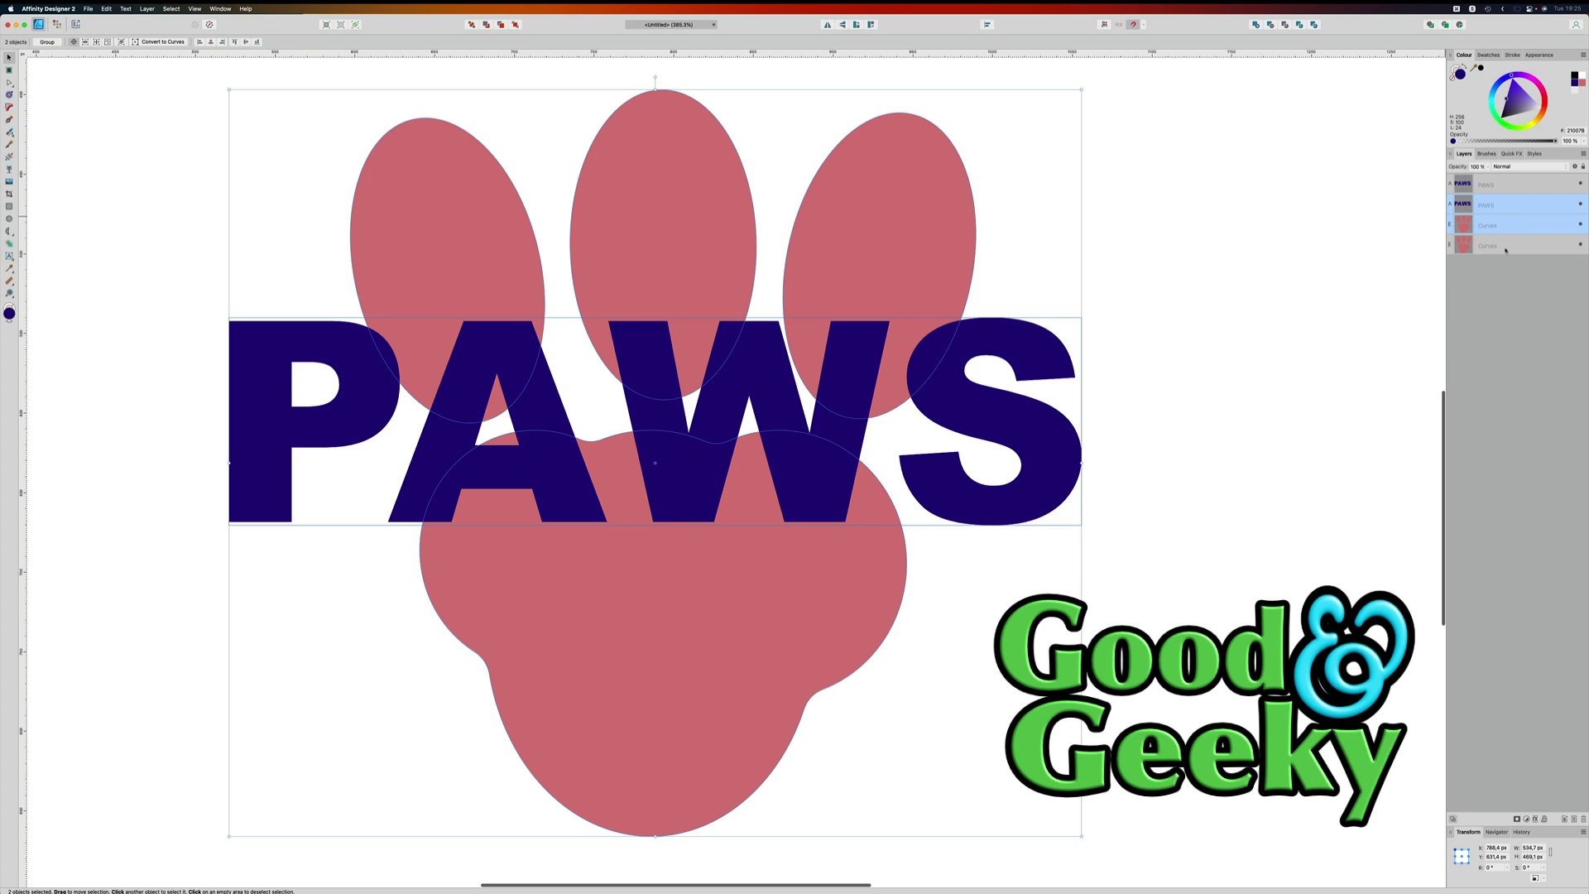
Step: Delete the extra paw copy, then select the PAWS copy together with the paw
{"action": "right_click", "coordinate": [1508, 247]}
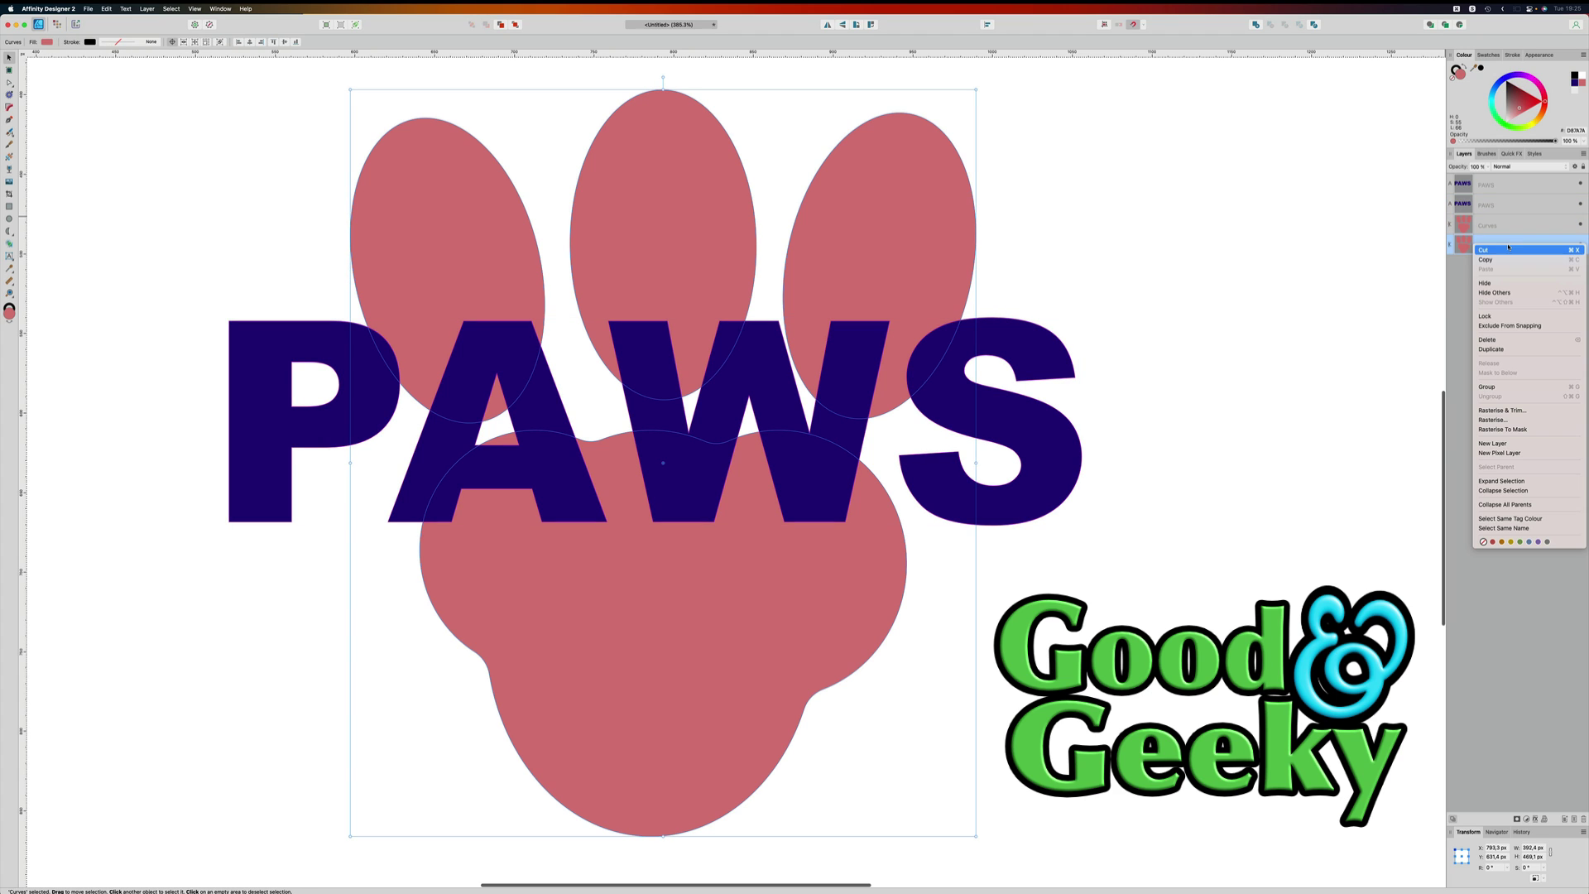
{"action": "left_click", "coordinate": [1510, 340]}
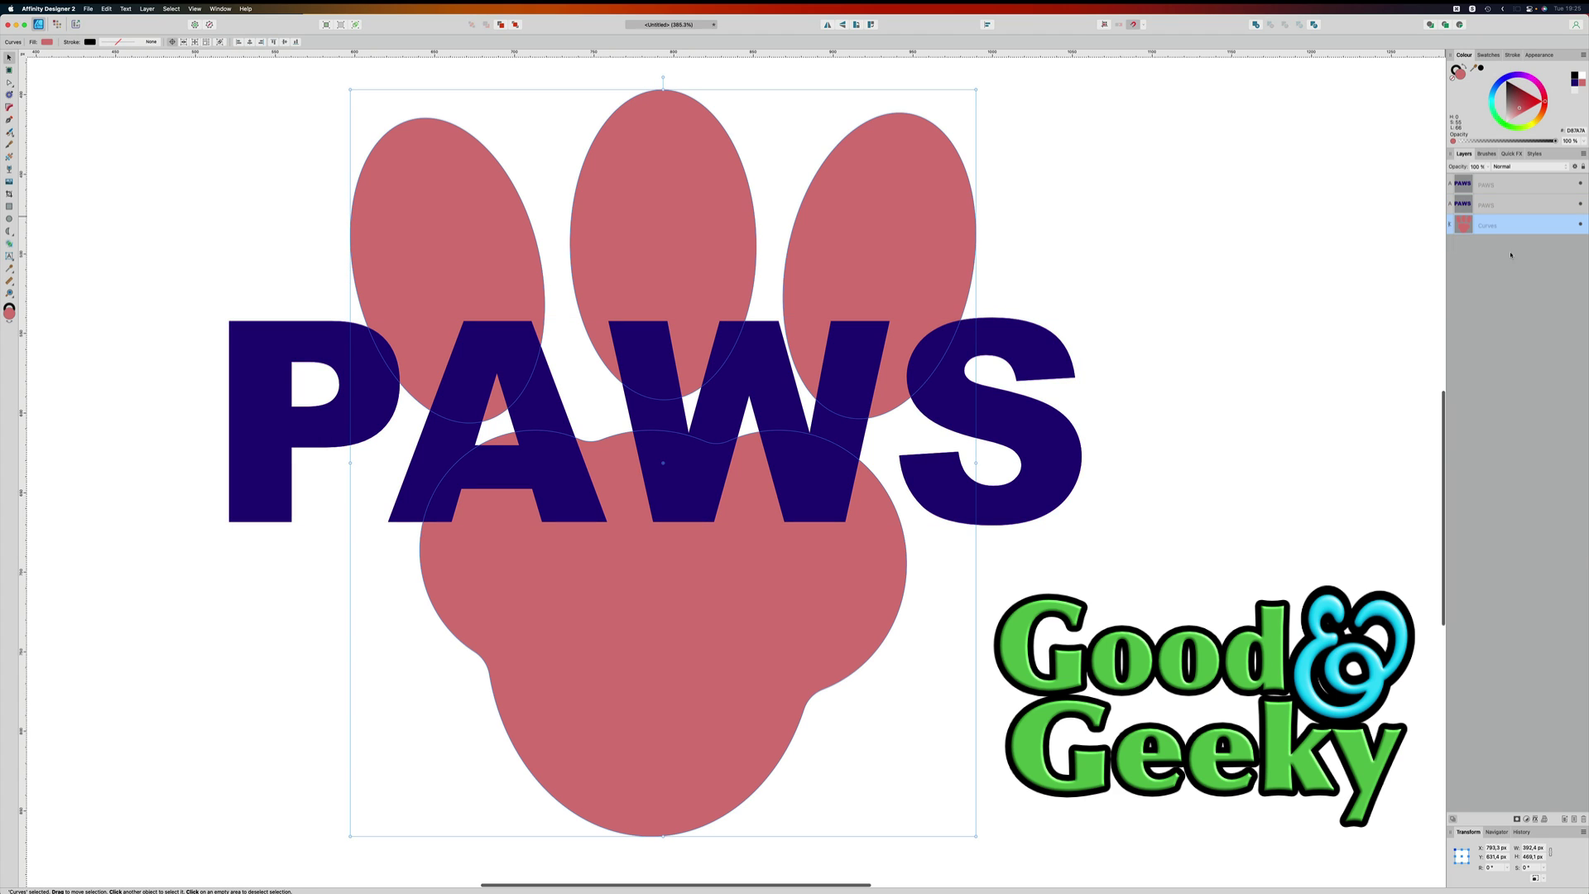
{"action": "left_click", "coordinate": [1493, 211]}
{"action": "left_click", "coordinate": [1499, 225], "text": "shift"}
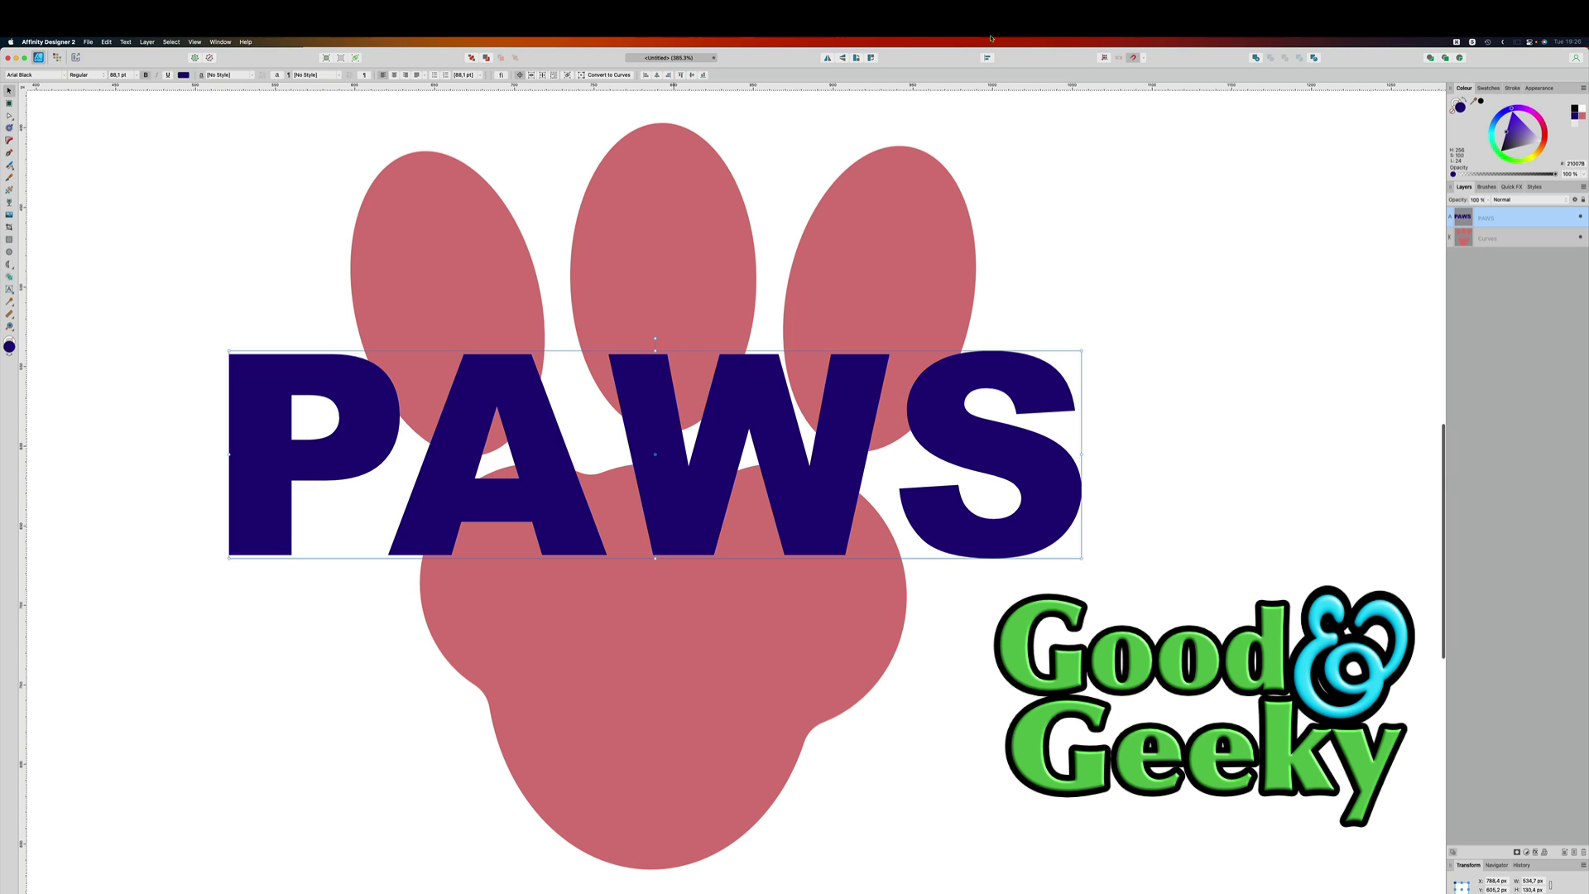
Step: Give the PAWS text a 2.5 pt black stroke with Mitre join, aligned outside
{"action": "left_click", "coordinate": [1511, 87]}
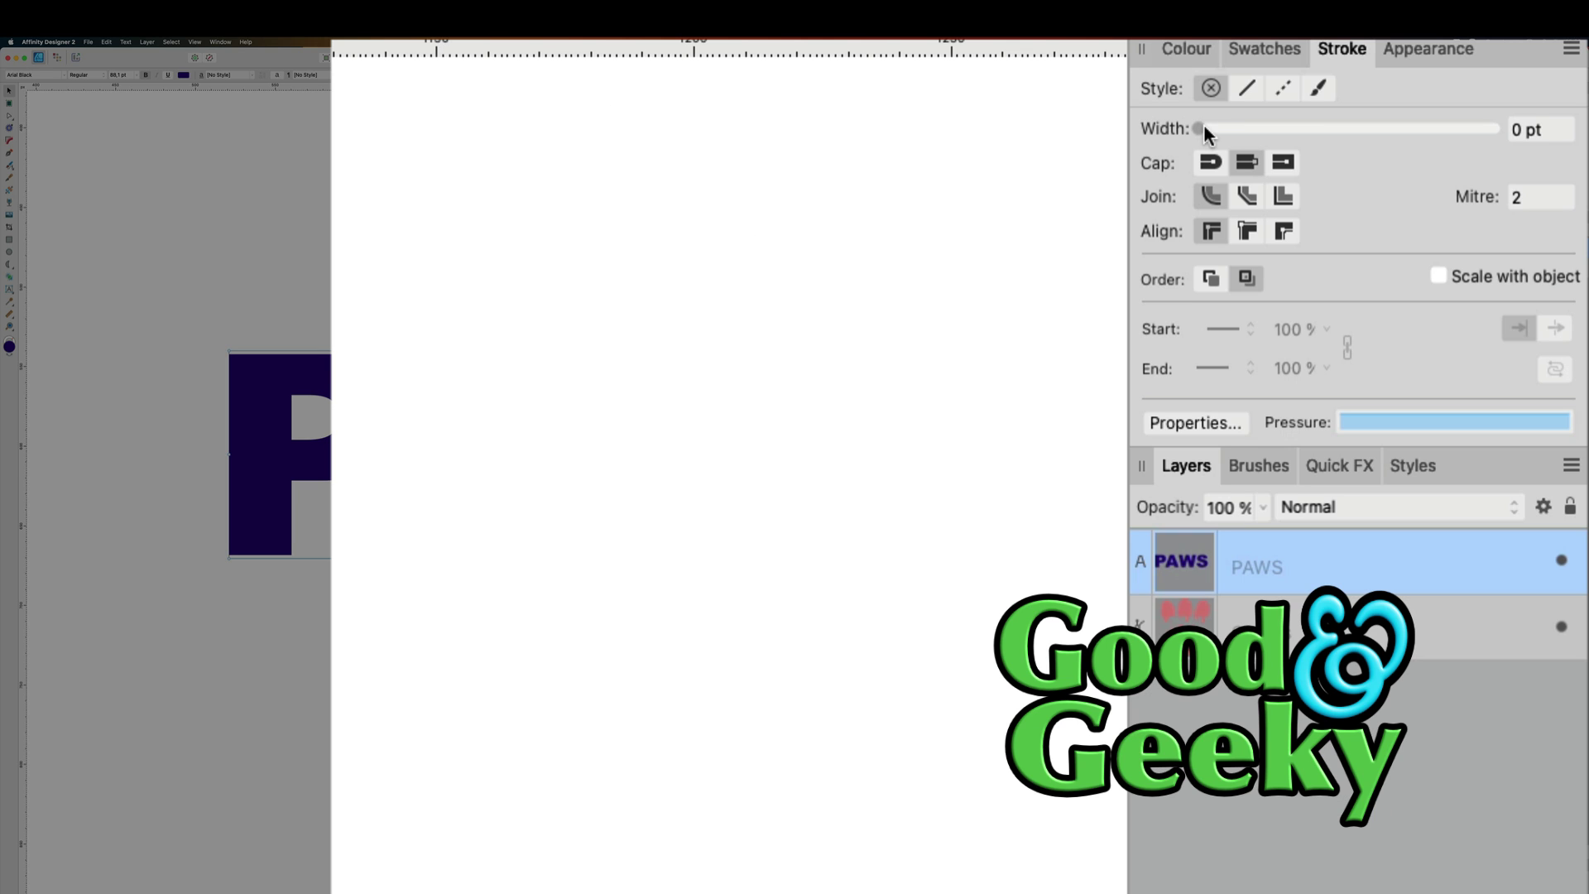
{"action": "mouse_move", "coordinate": [1204, 127]}
{"action": "left_mouse_down"}
{"action": "mouse_move", "coordinate": [1293, 136]}
{"action": "mouse_move", "coordinate": [1272, 138]}
{"action": "left_mouse_up"}
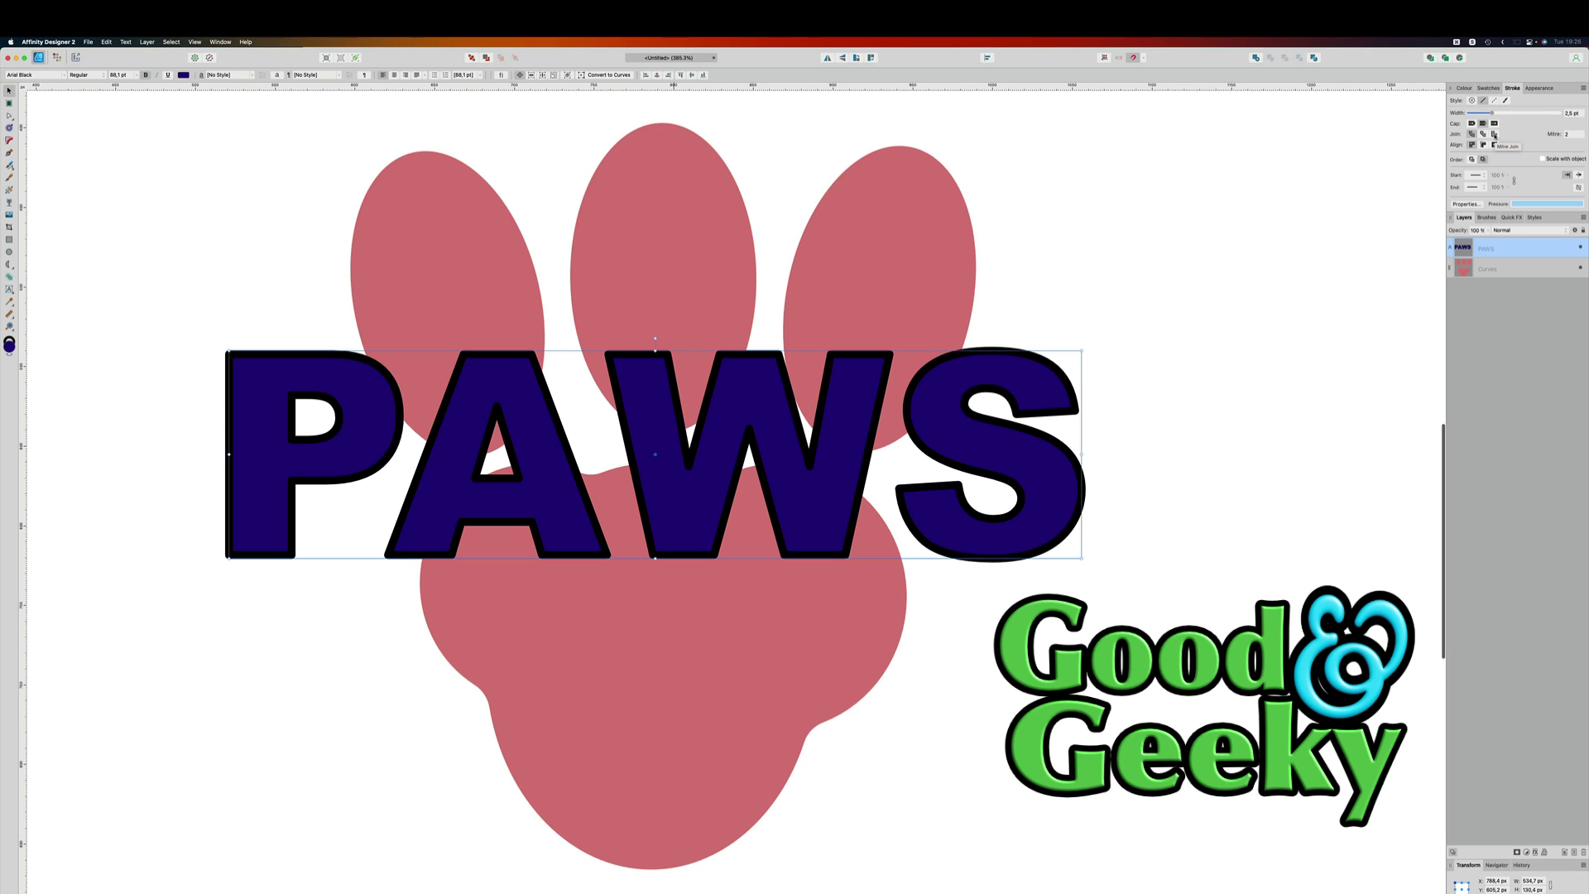
{"action": "left_click", "coordinate": [1495, 135]}
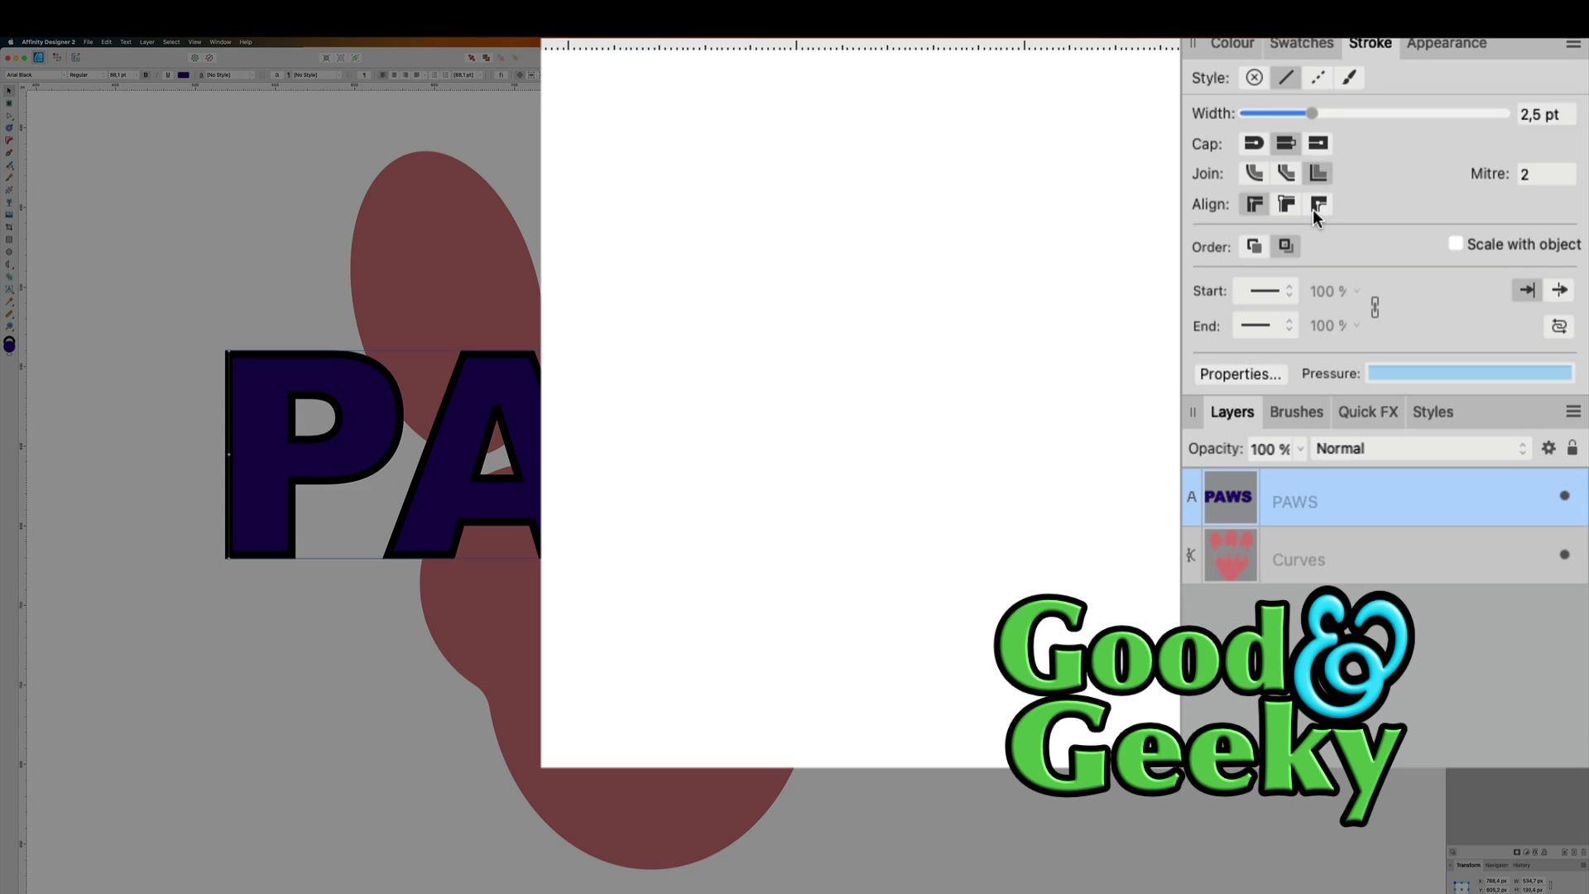
{"action": "left_click", "coordinate": [1313, 209]}
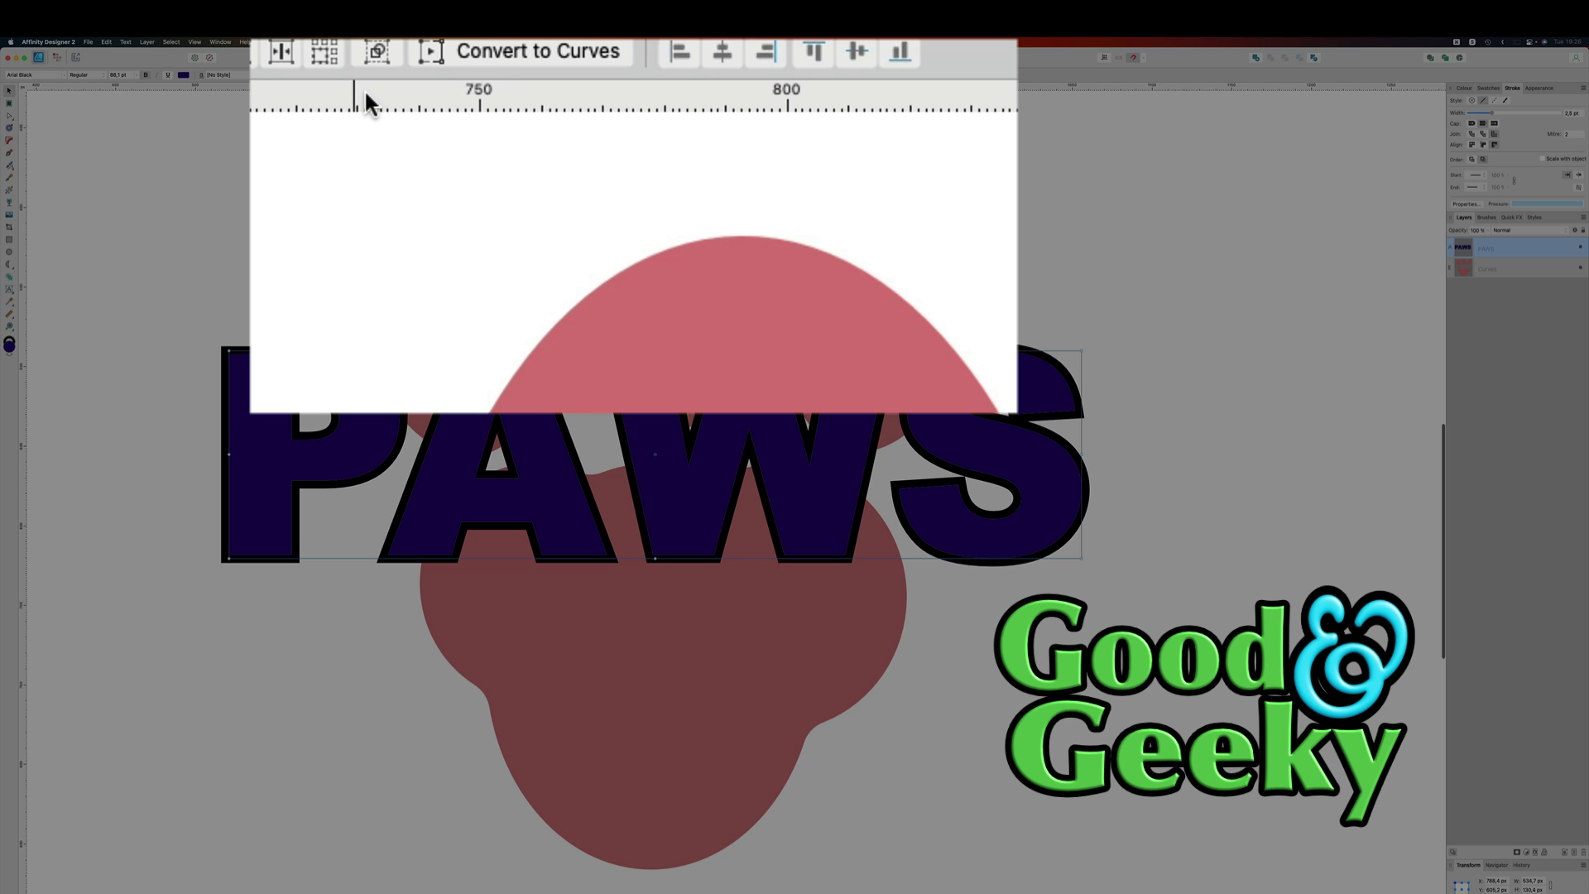
Step: Convert the PAWS text to curves and bring up the Layer menu's Expand Stroke command
{"action": "left_click", "coordinate": [495, 51]}
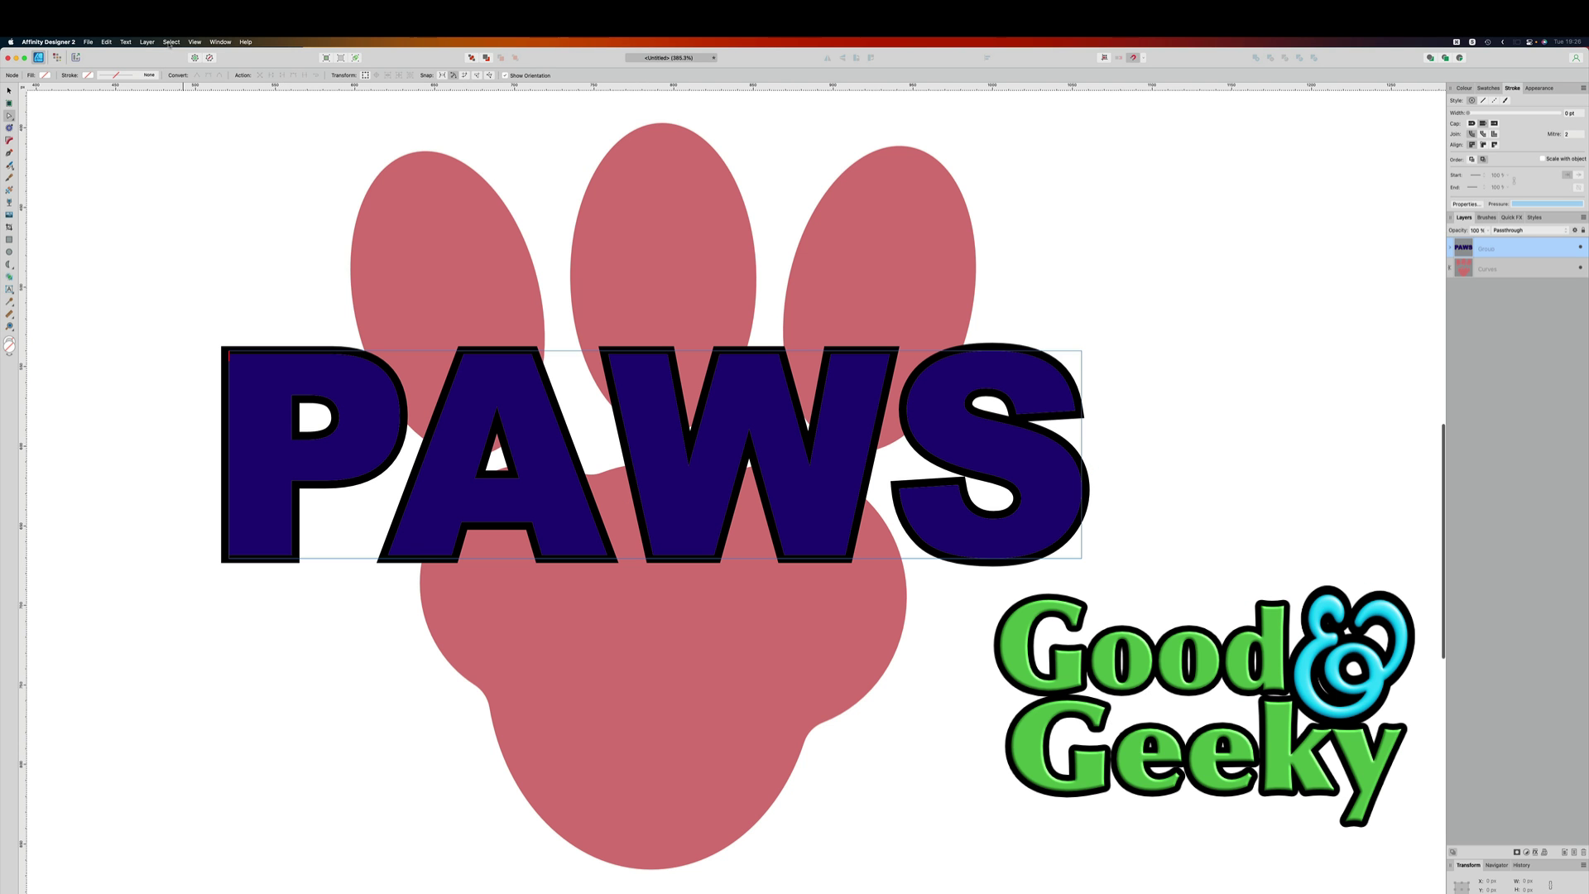
{"action": "left_click", "coordinate": [148, 42]}
{"action": "mouse_move", "coordinate": [197, 144]}
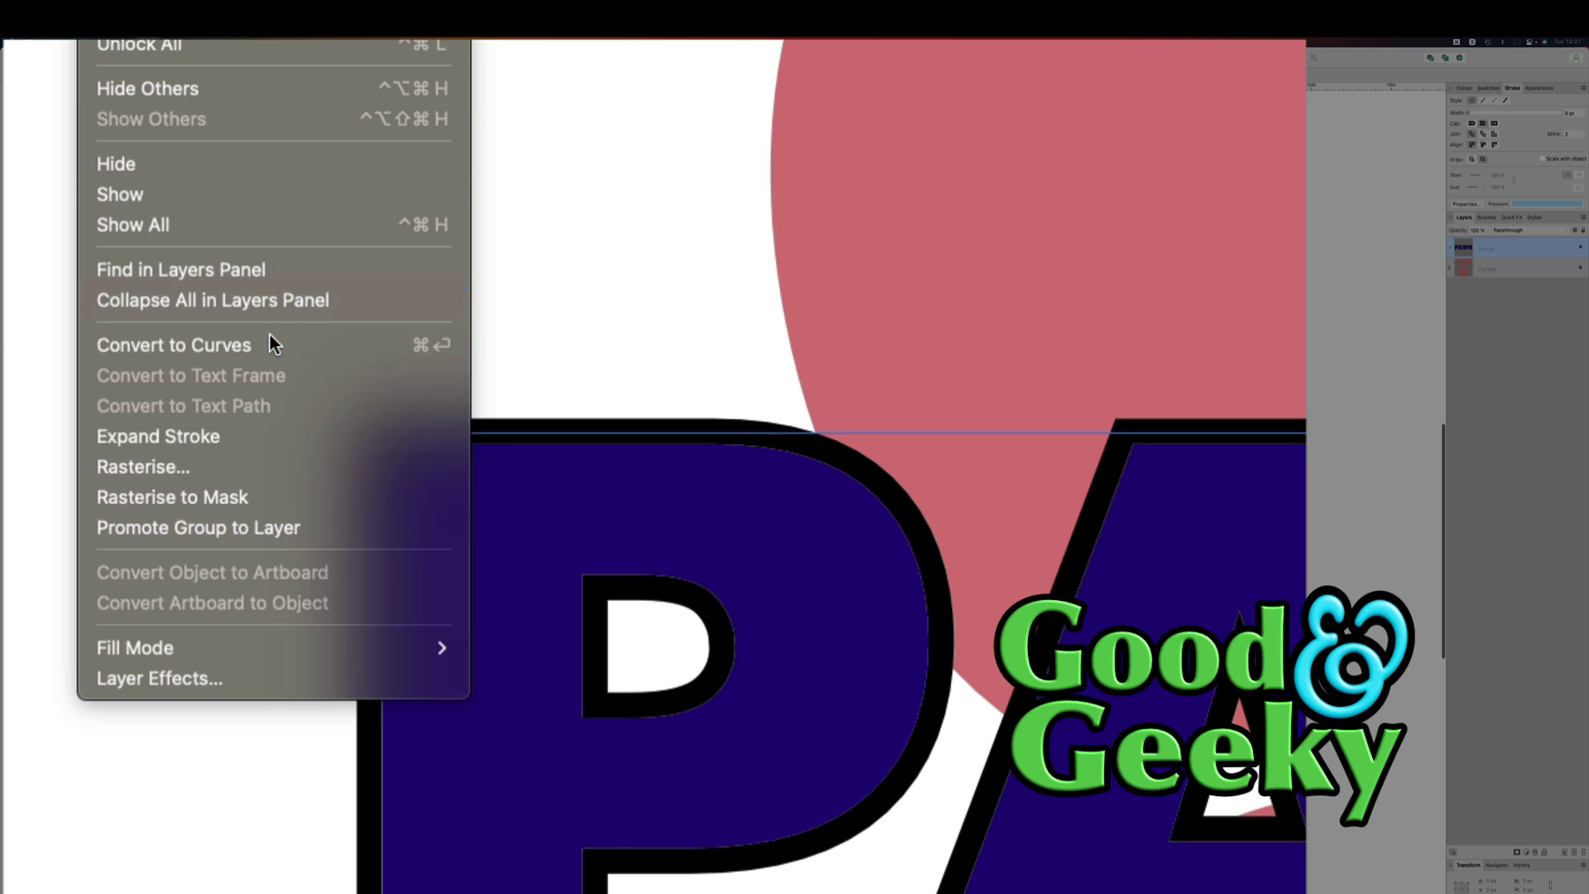
{"action": "left_click", "coordinate": [235, 447]}
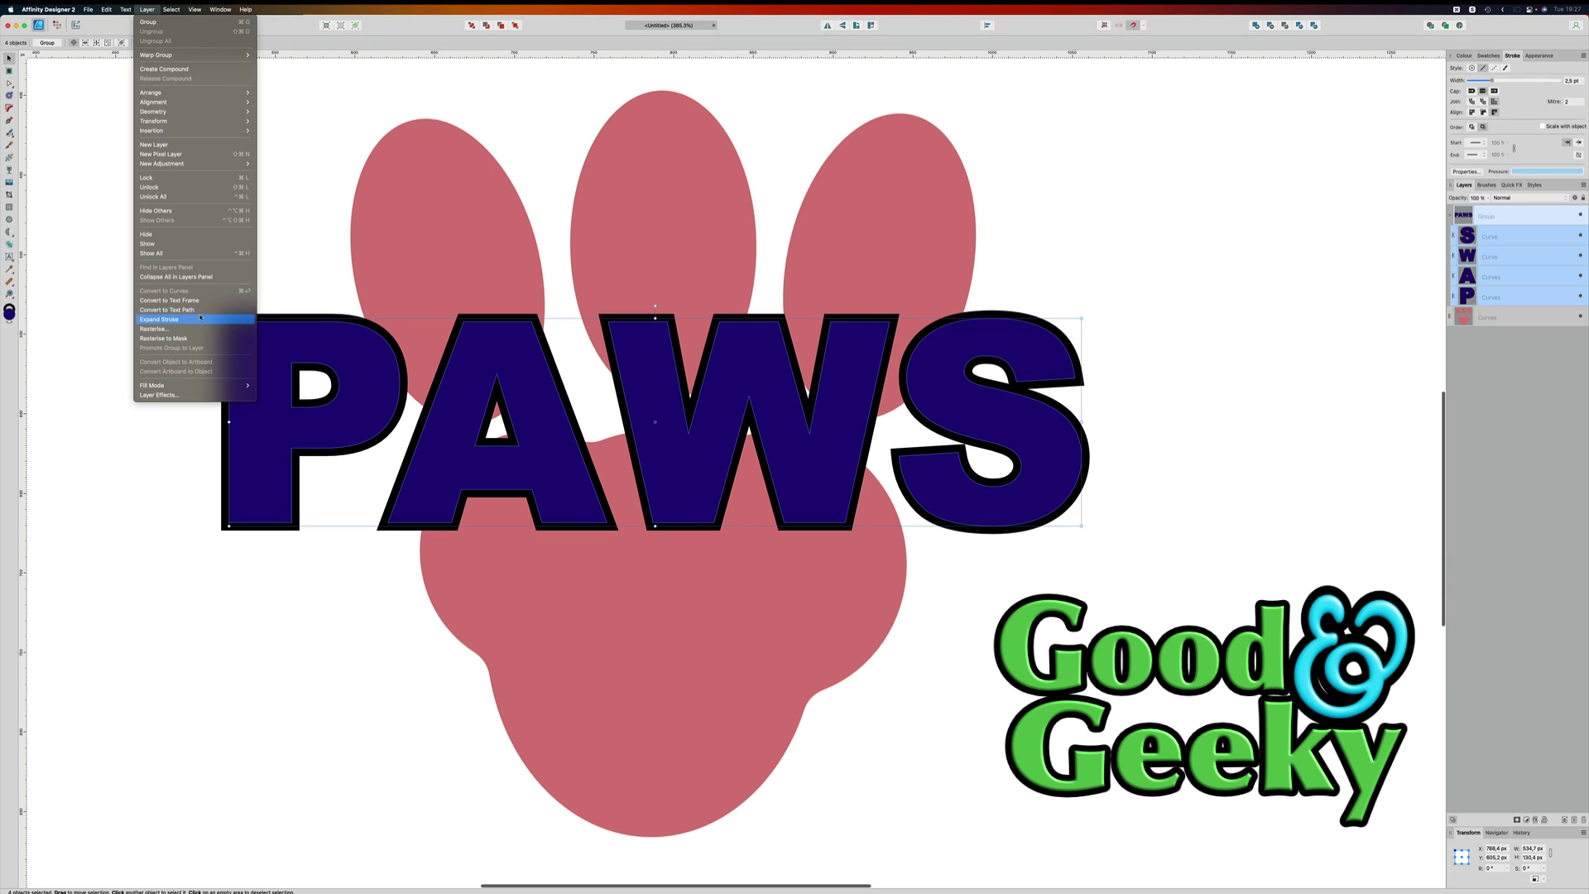
Step: Expand the letter strokes into separate outline shapes, checking the S outline by moving it aside and back
{"action": "left_click", "coordinate": [200, 319]}
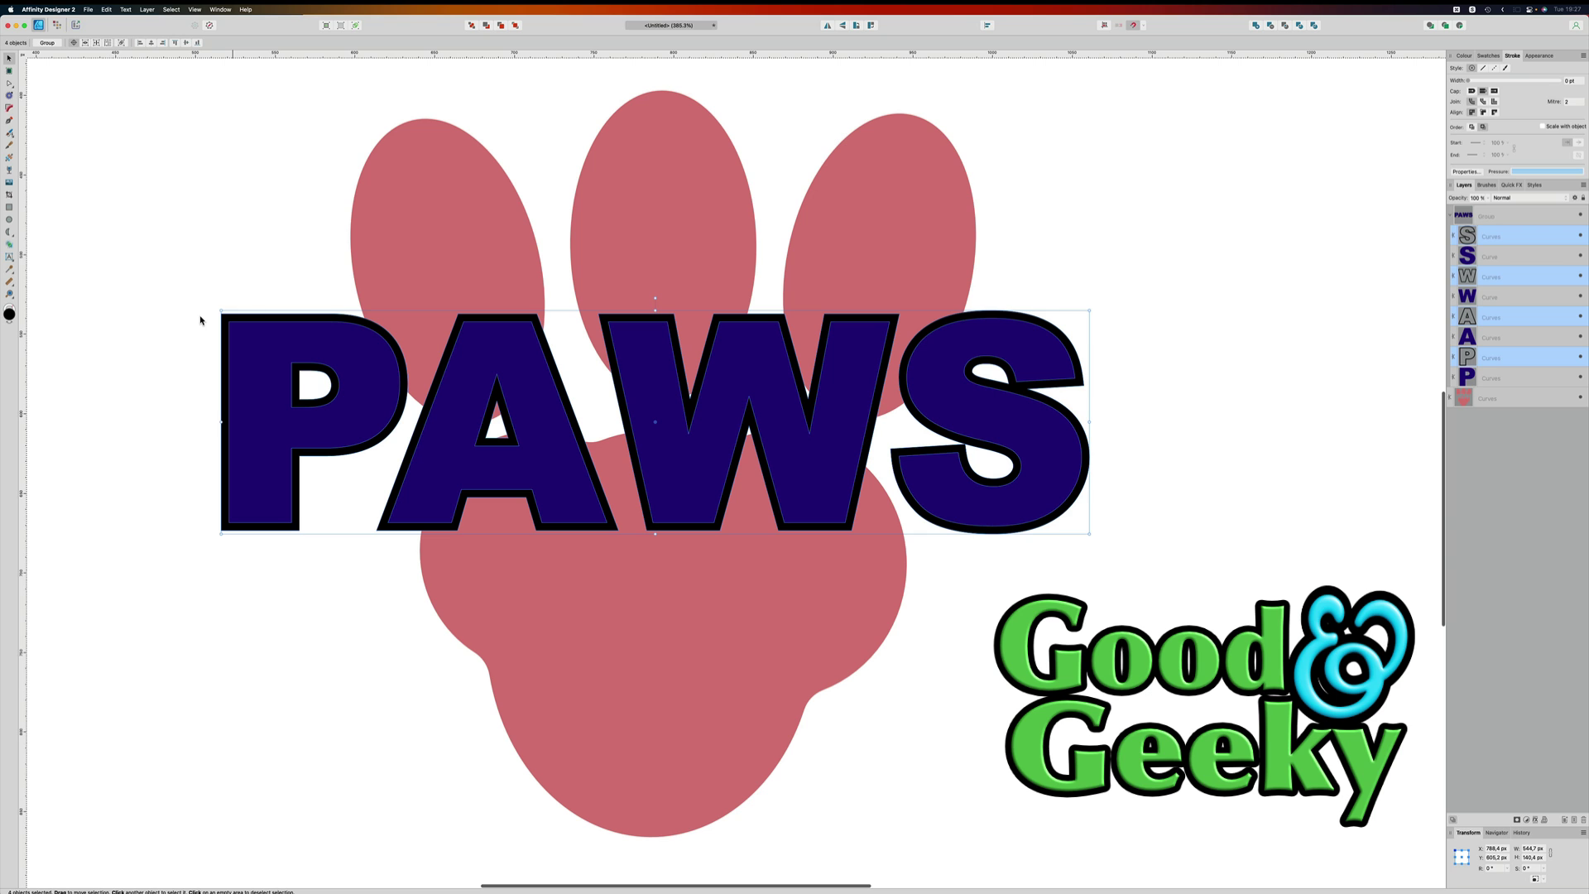
{"action": "left_click", "coordinate": [200, 320]}
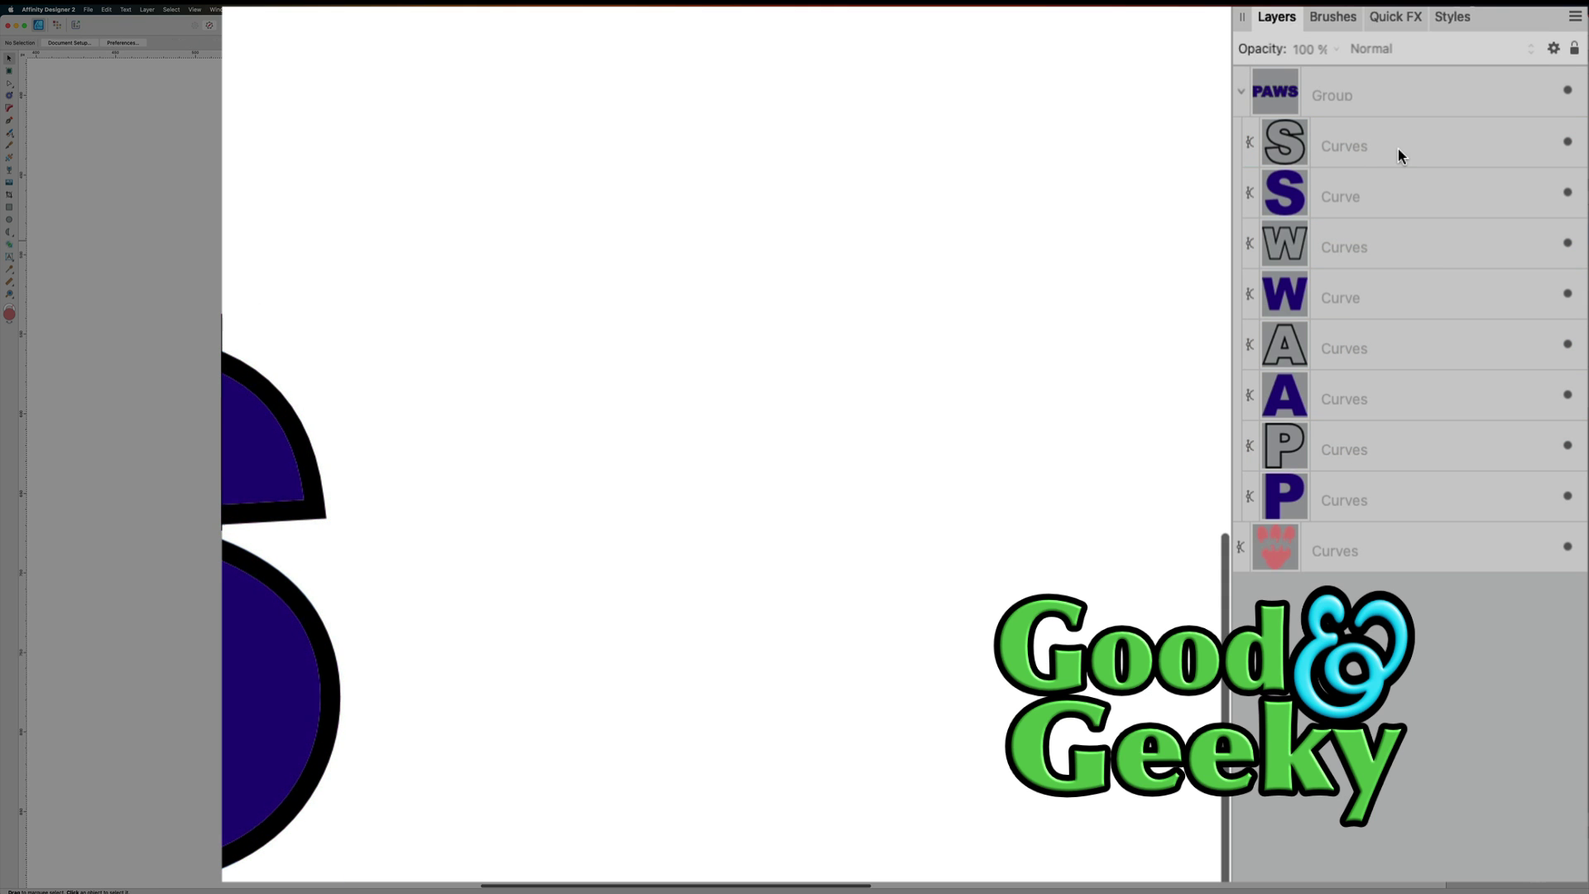
{"action": "left_click", "coordinate": [1398, 154]}
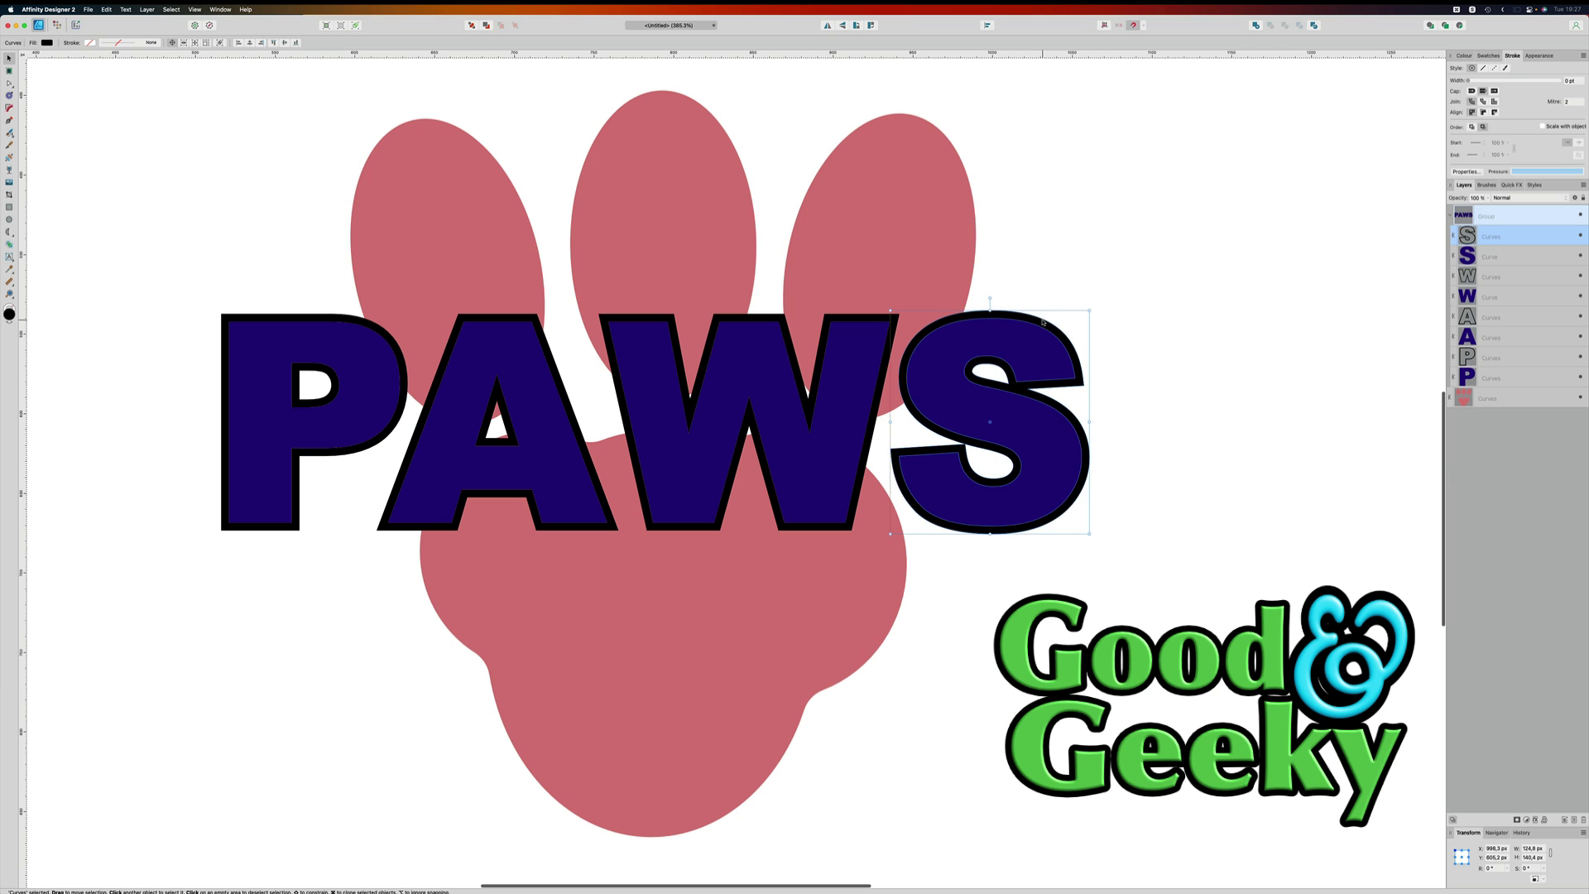
{"action": "left_click_drag", "start_coordinate": [1044, 322], "coordinate": [1322, 315]}
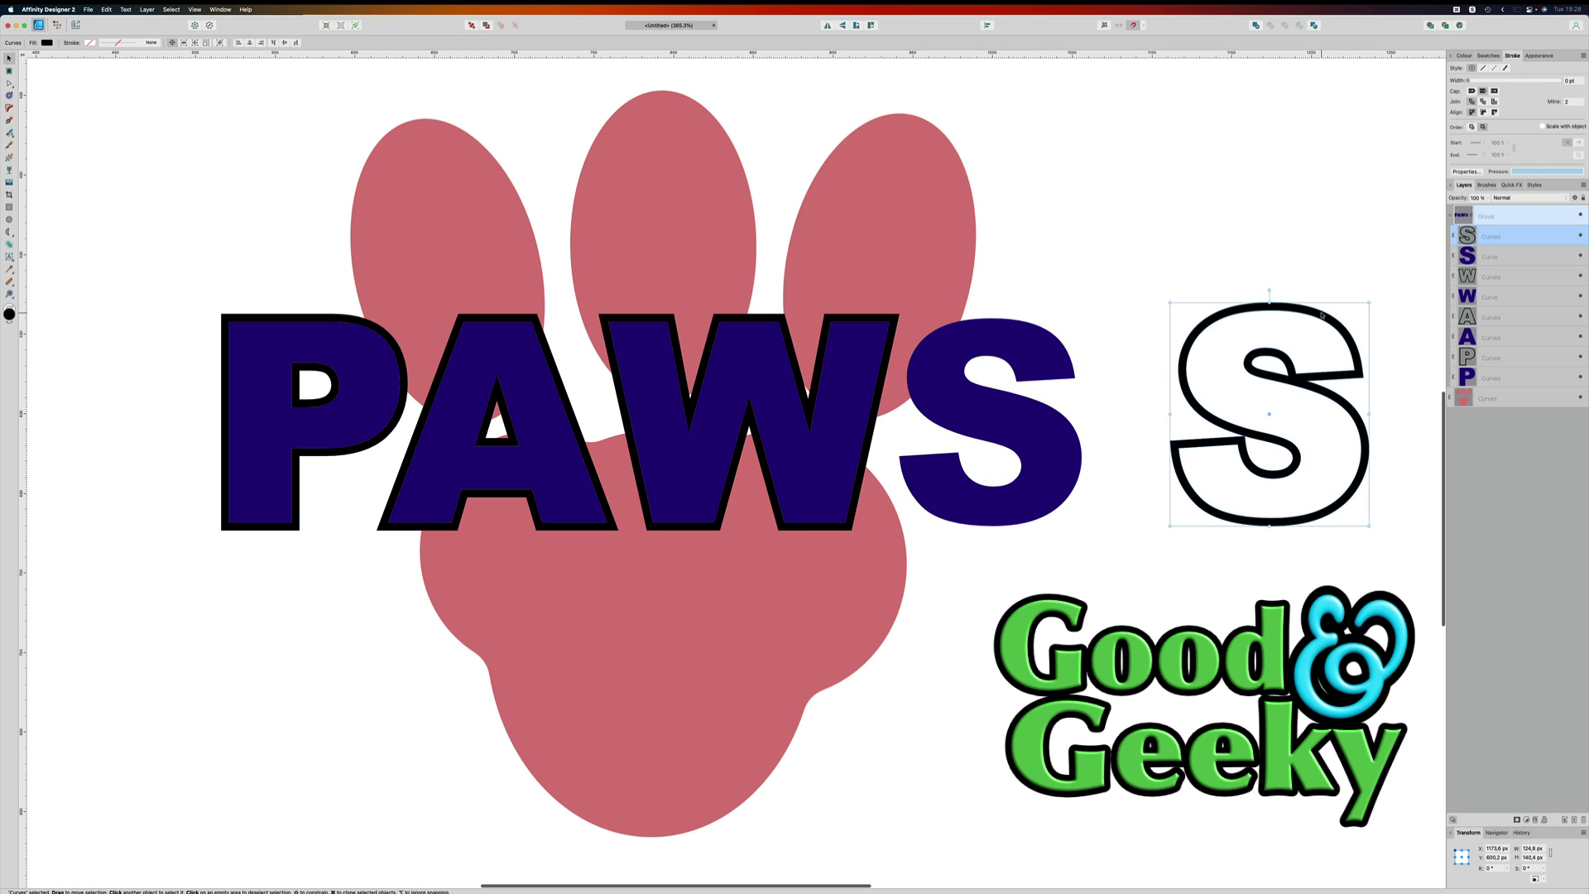
{"action": "key", "text": "super+z"}
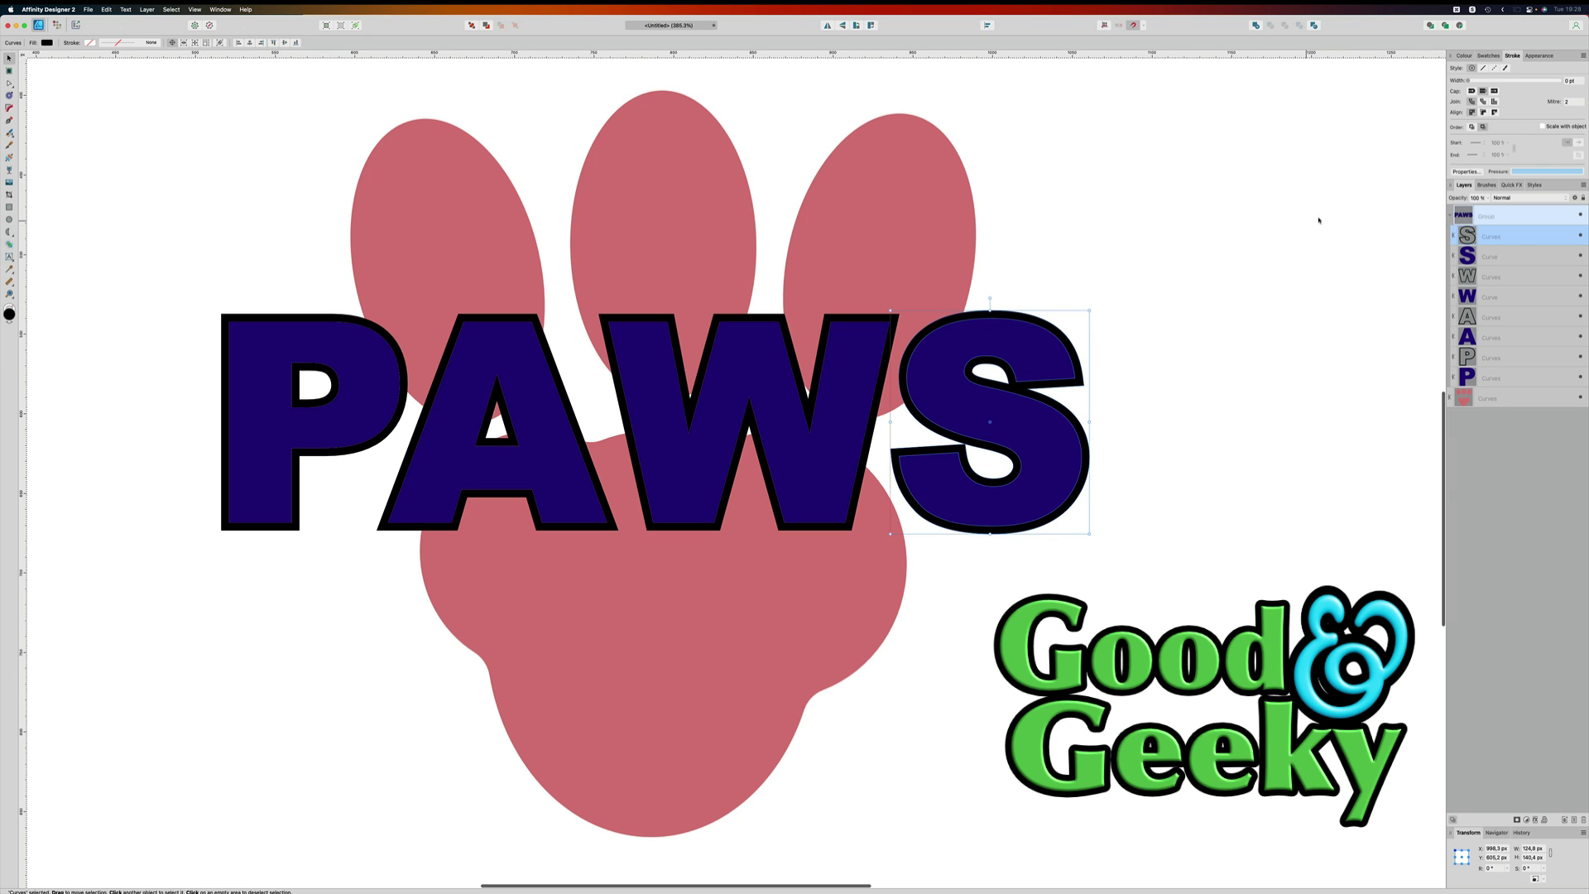
Step: Subtract the S outline from the paw, leaving a white gap around the S
{"action": "left_click", "coordinate": [965, 272], "text": "shift"}
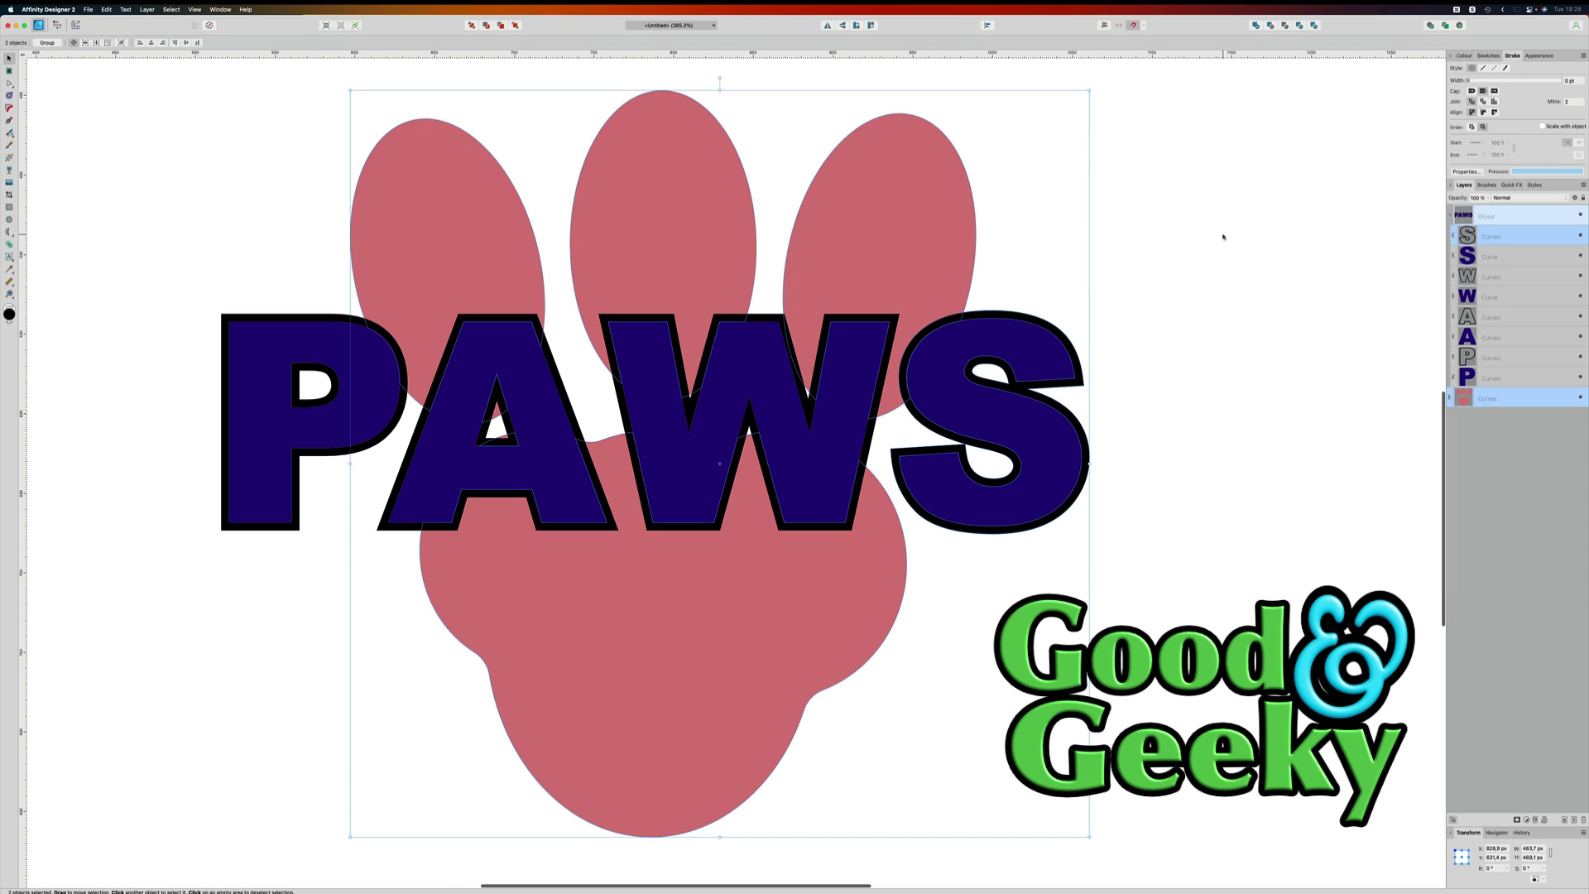
{"action": "left_click", "coordinate": [1271, 25]}
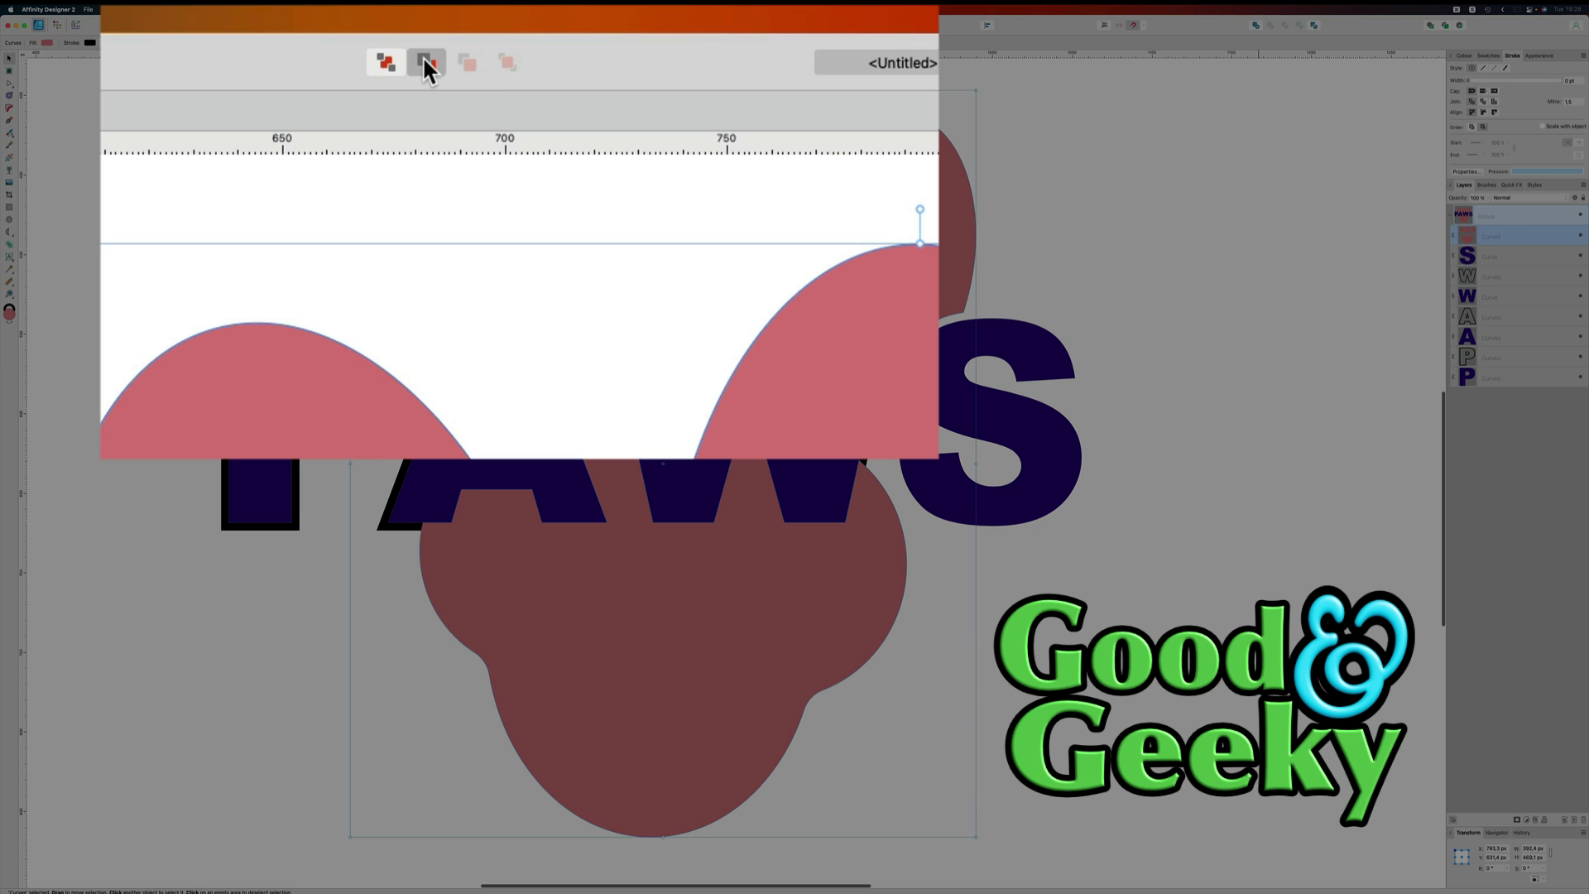
Step: Send the pink paw to the back, behind all the PAWS letters
{"action": "left_click", "coordinate": [486, 25]}
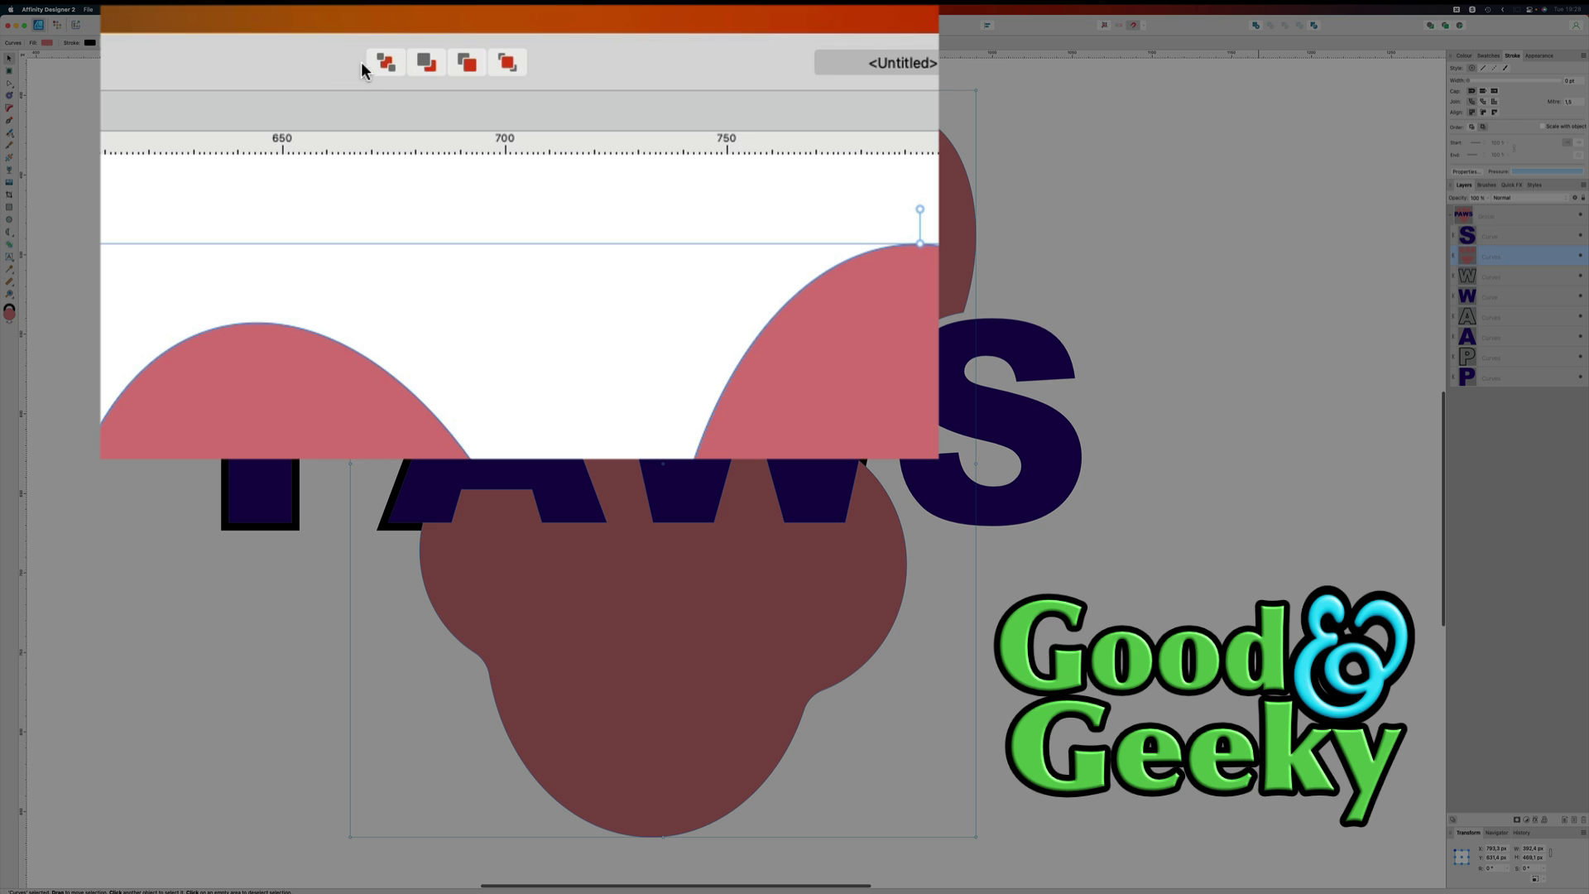
{"action": "left_click", "coordinate": [383, 63]}
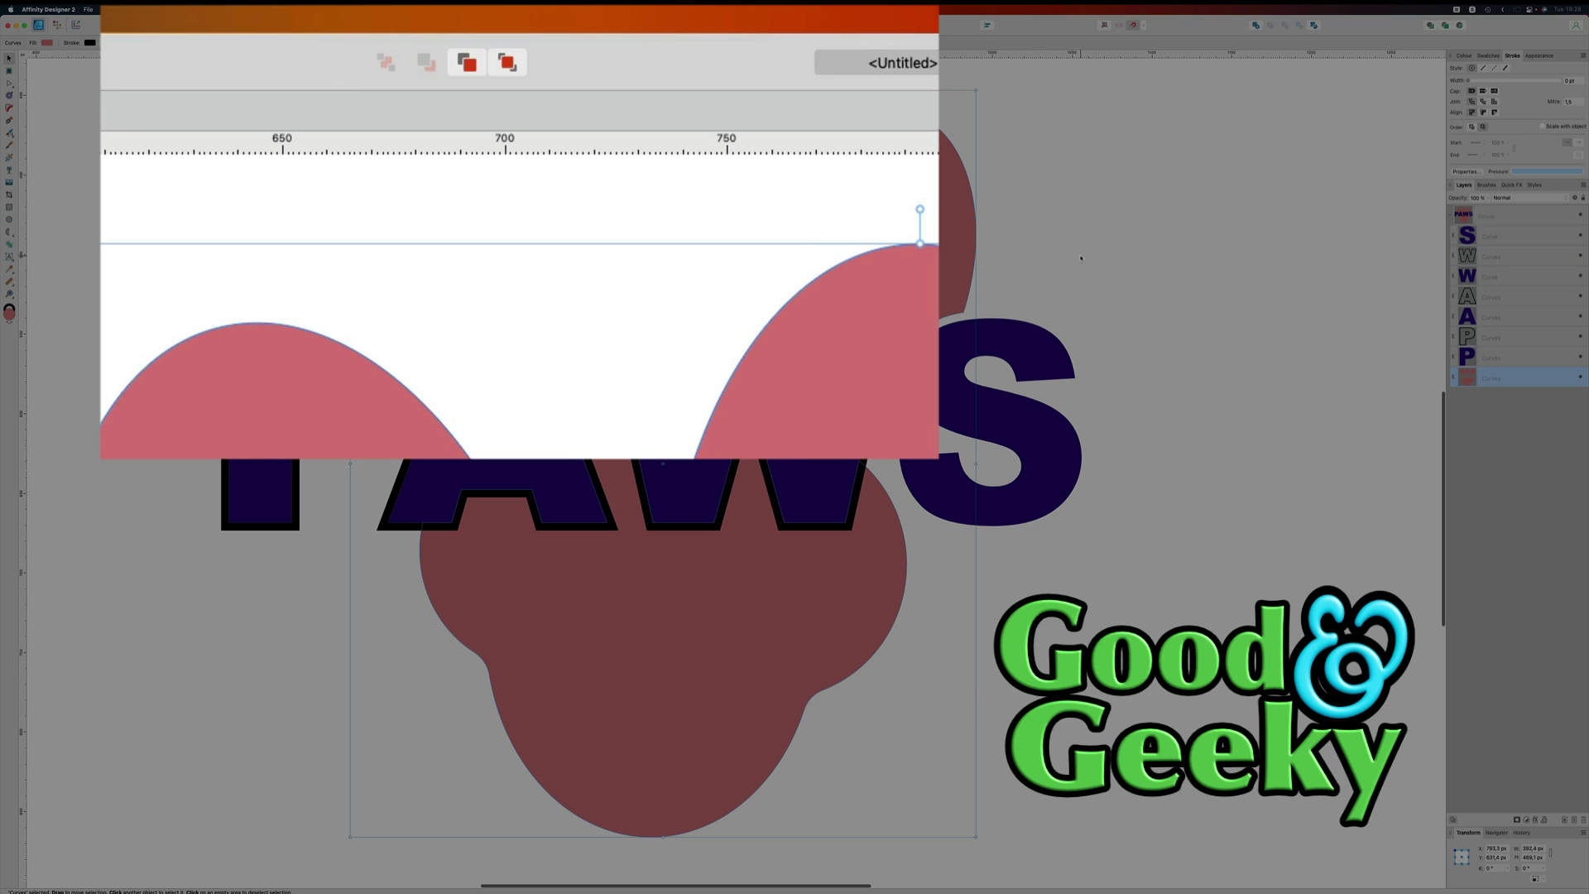
{"action": "left_click", "coordinate": [970, 287]}
Step: Select the W, A and P outline shapes together
{"action": "left_click", "coordinate": [892, 320]}
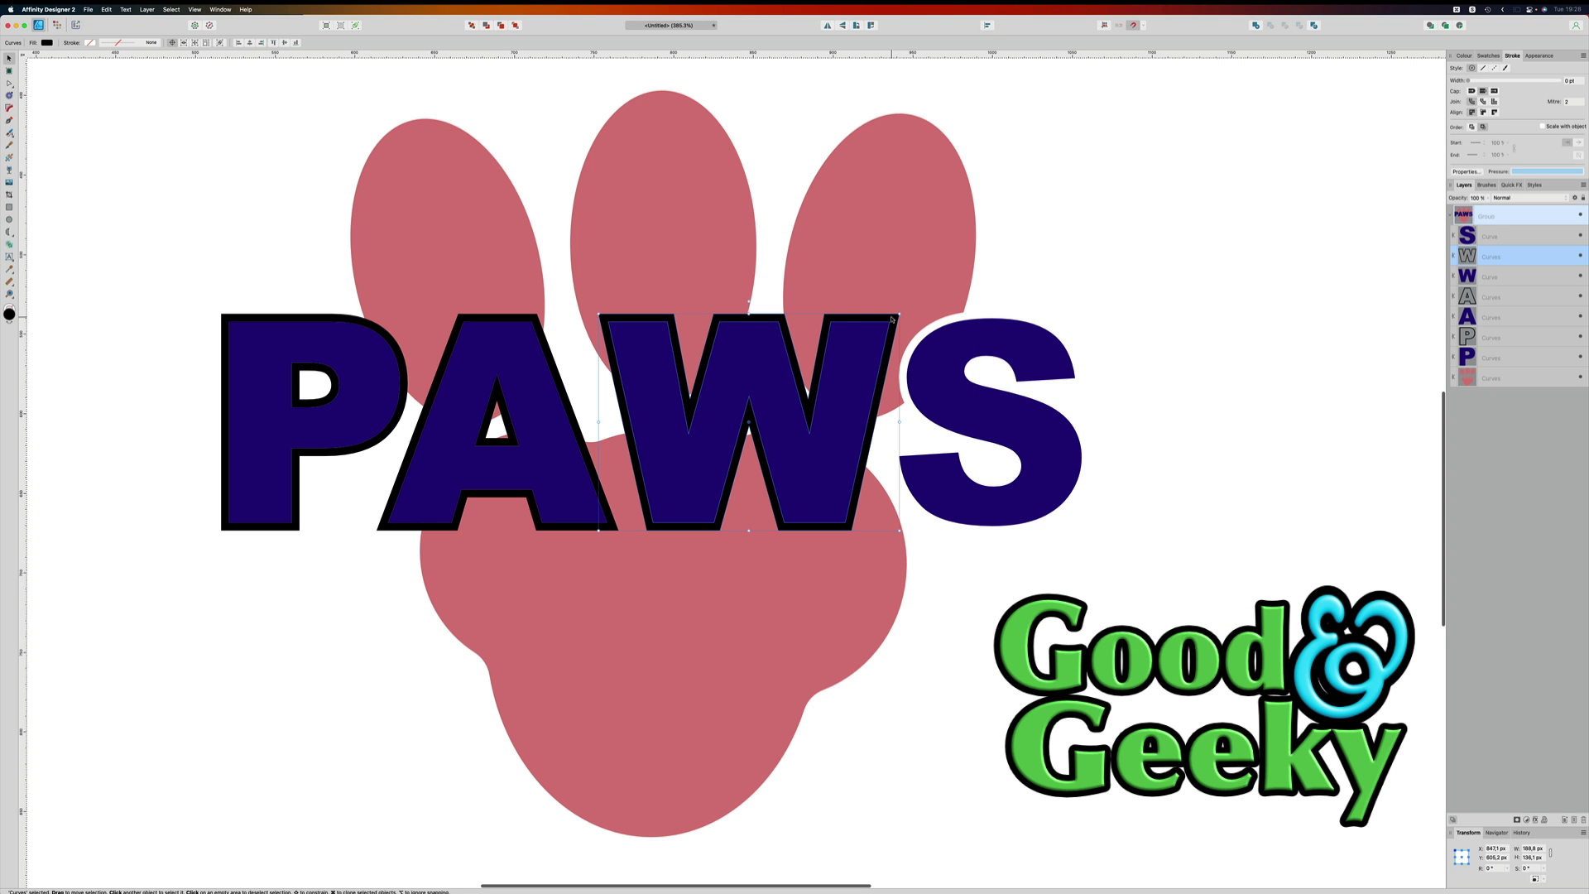
{"action": "left_click", "coordinate": [535, 317], "text": "shift"}
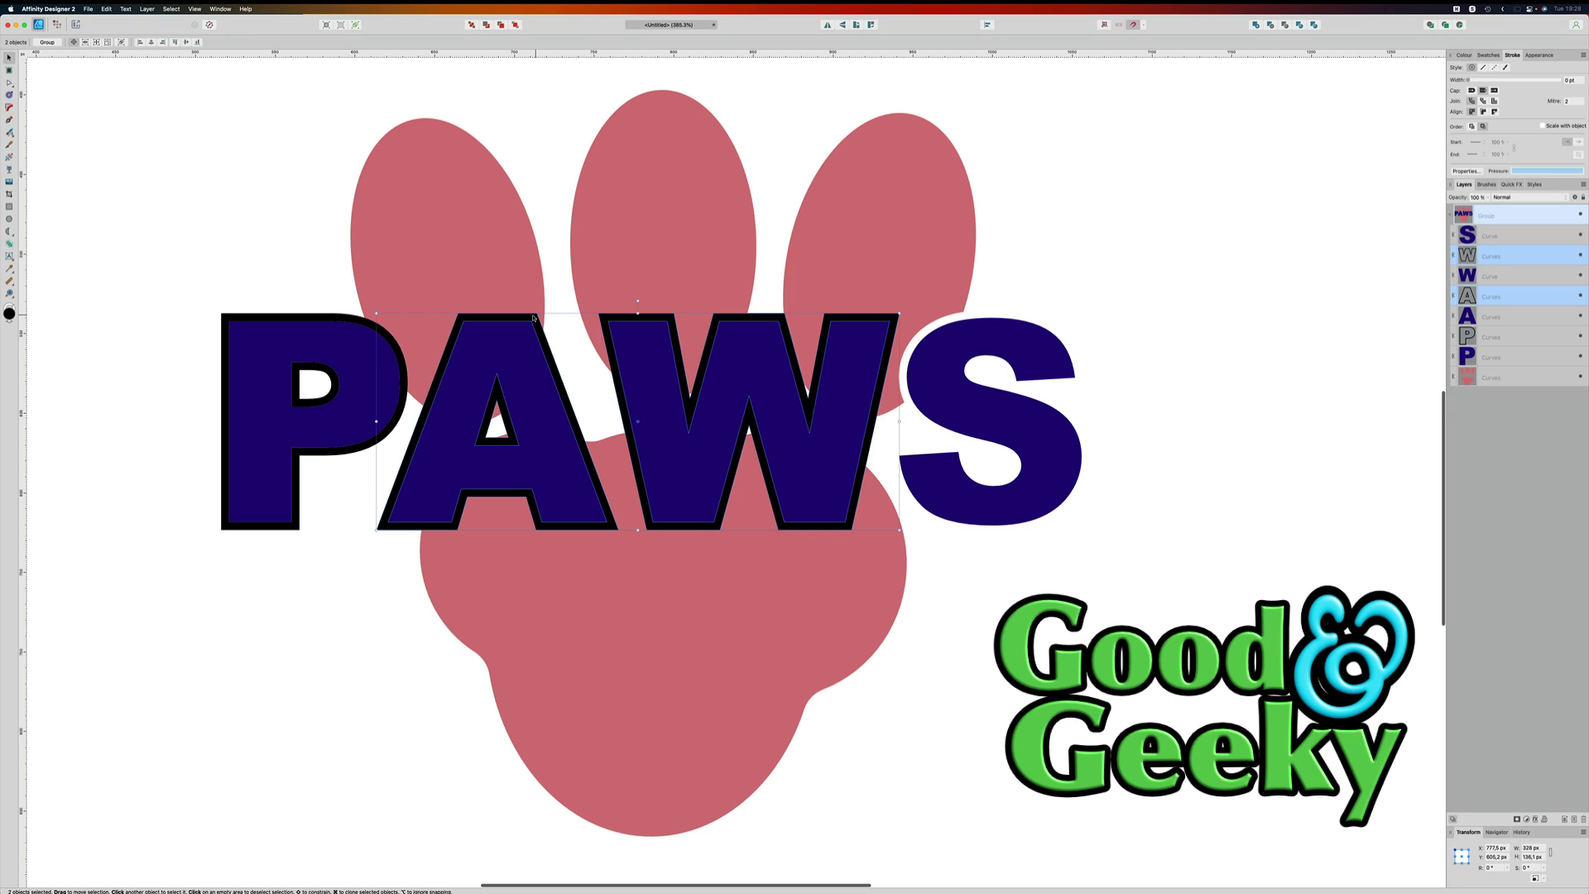
{"action": "left_click", "coordinate": [321, 318], "text": "shift"}
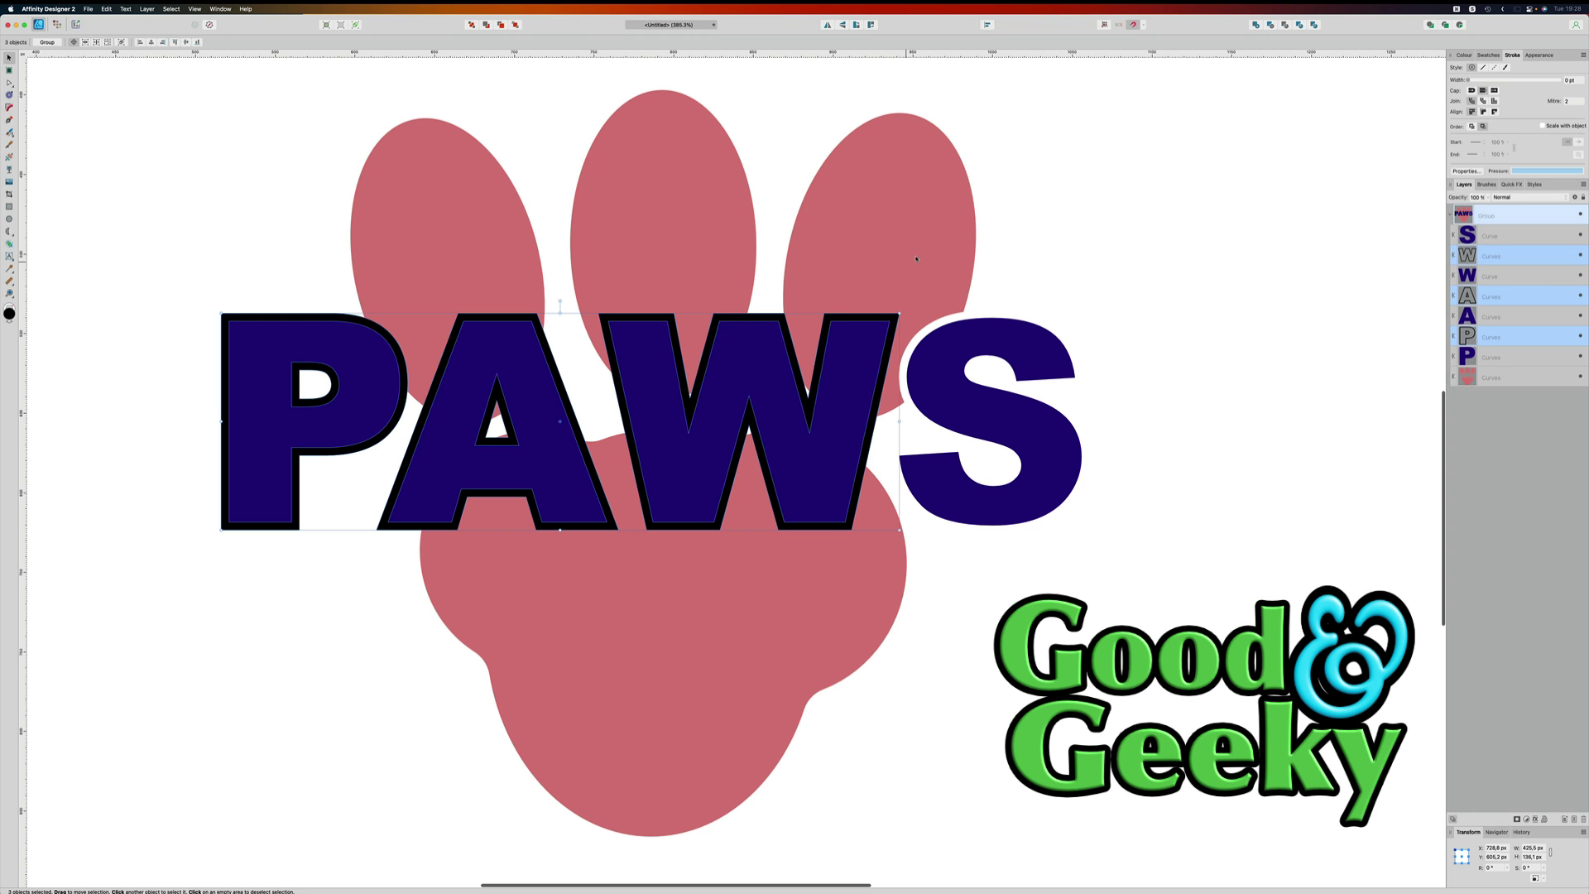
Step: Subtract the W, A and P outlines from the paw and deselect to view the gaps
{"action": "left_click", "coordinate": [941, 207], "text": "shift"}
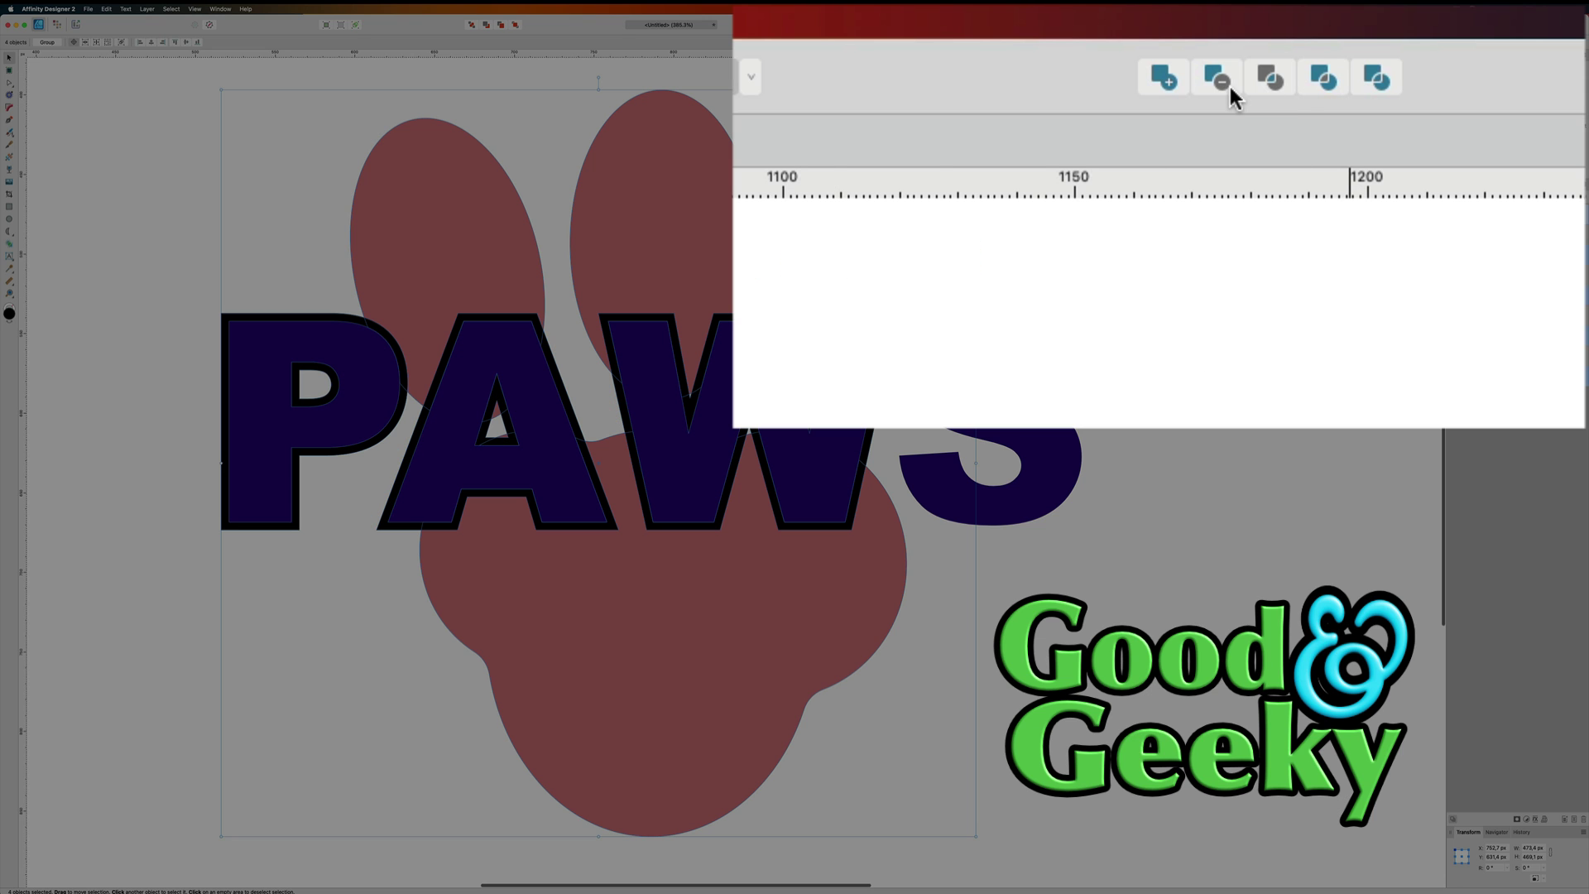
{"action": "left_click", "coordinate": [1226, 83]}
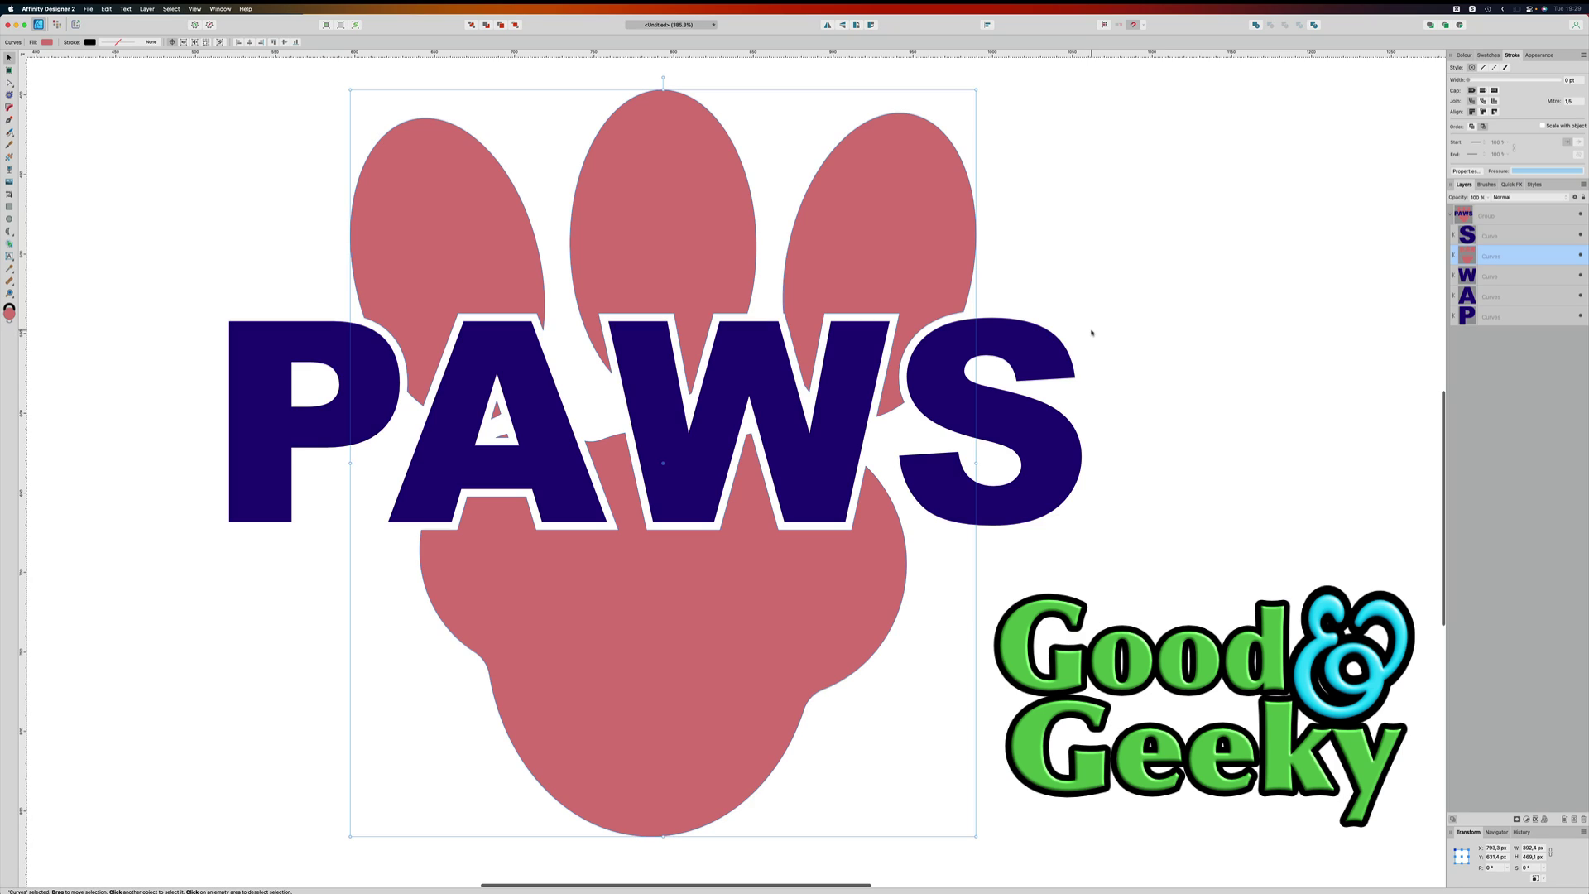
{"action": "left_click", "coordinate": [1092, 332]}
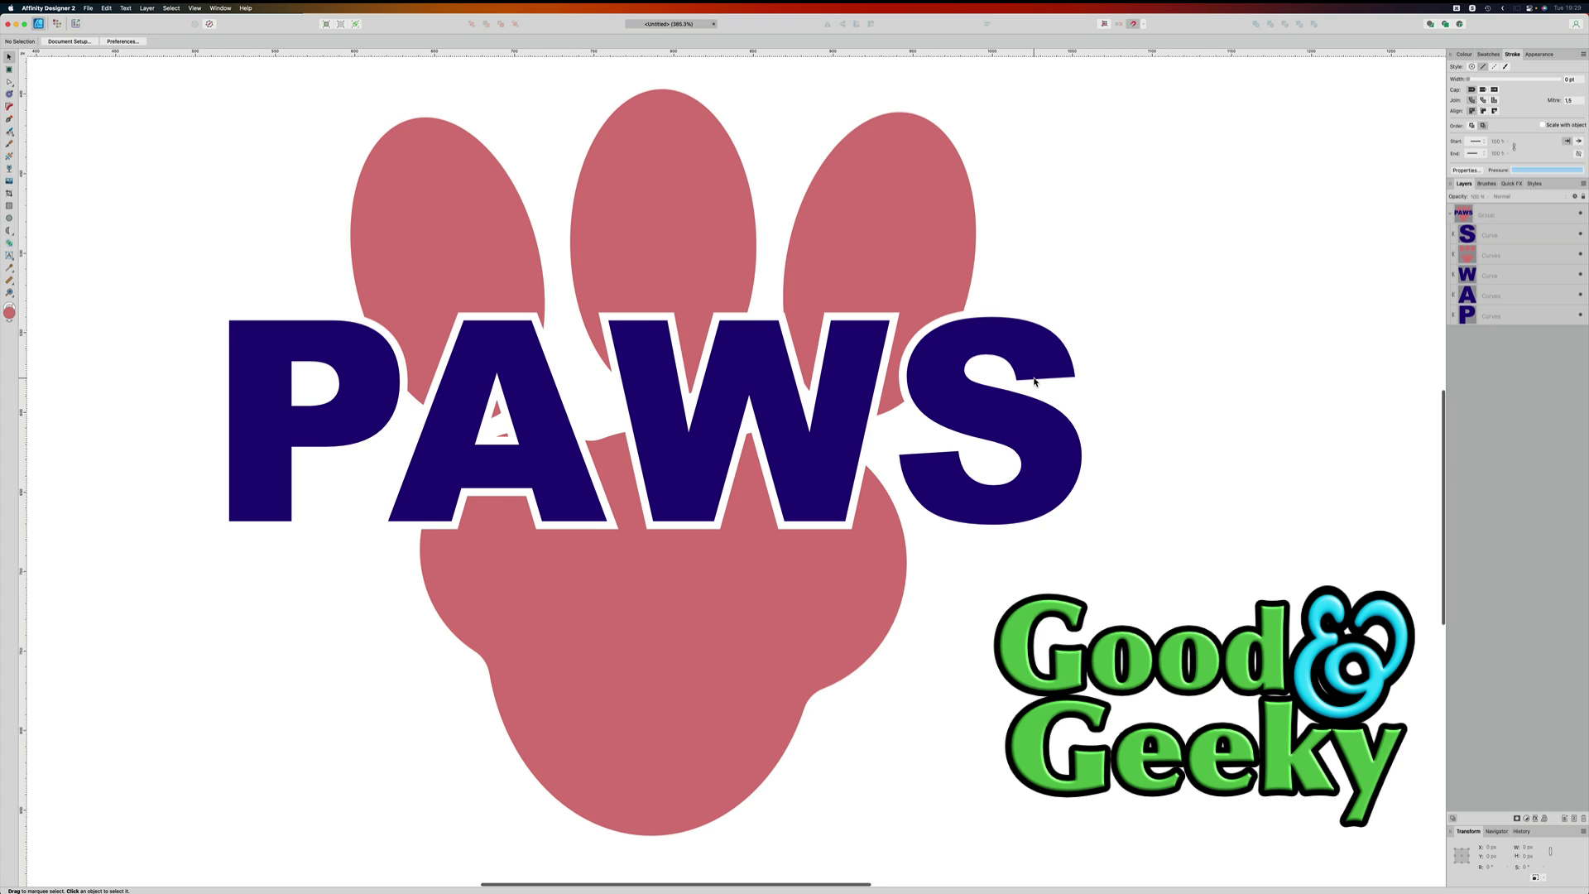
{"action": "scroll", "coordinate": [752, 404], "scroll_direction": "up", "scroll_amount": 3}
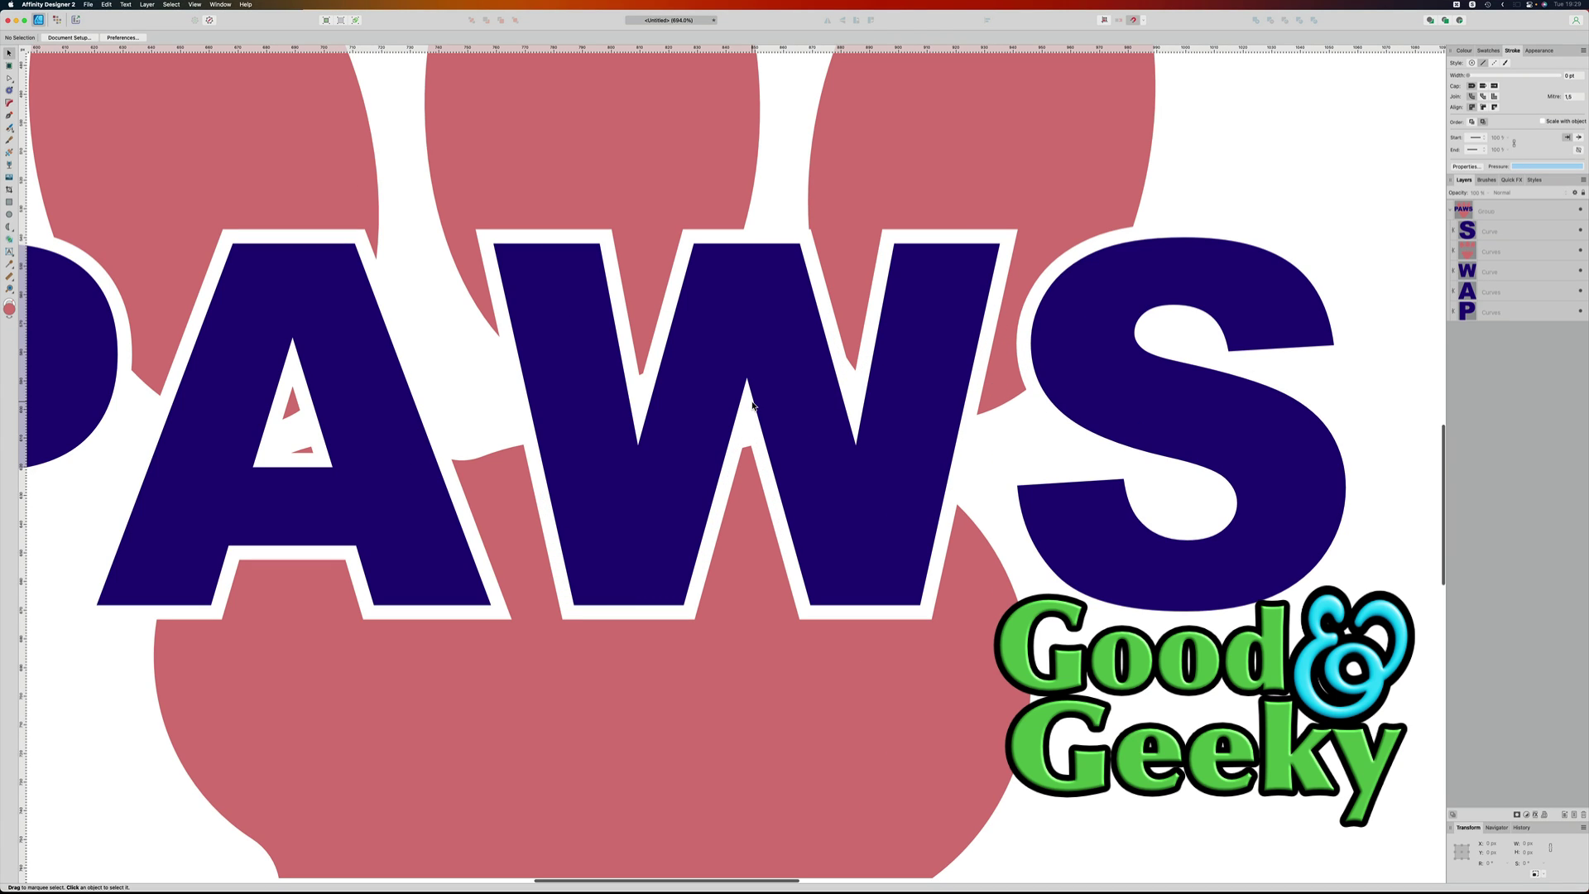